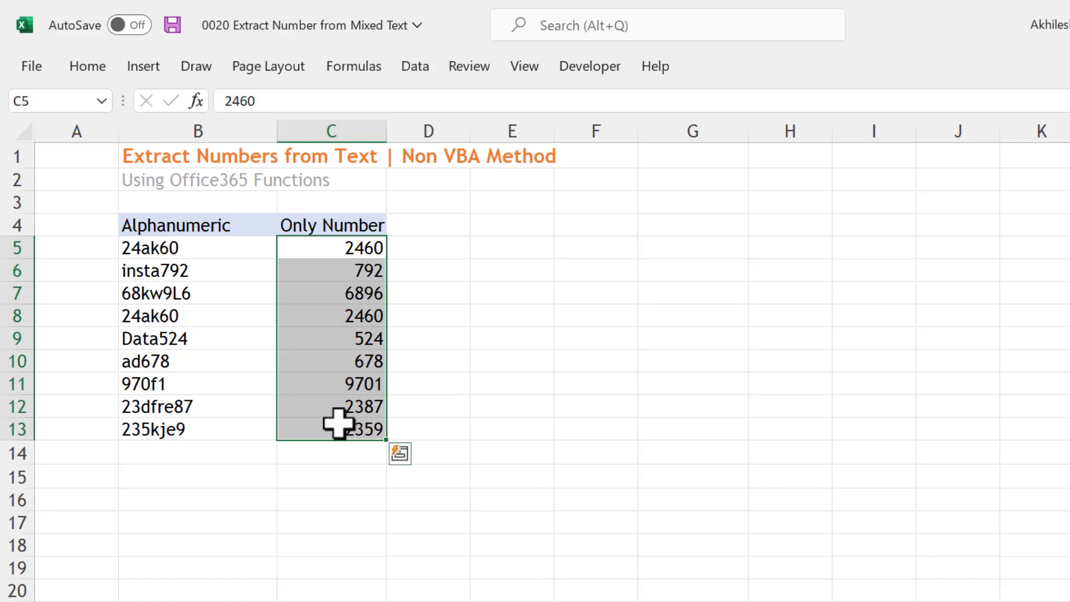
Clear the Only Number results in C5:C13 and enter 2460 in C5 as the extraction example for 24ak60
key("Delete")
left_click(346, 249)
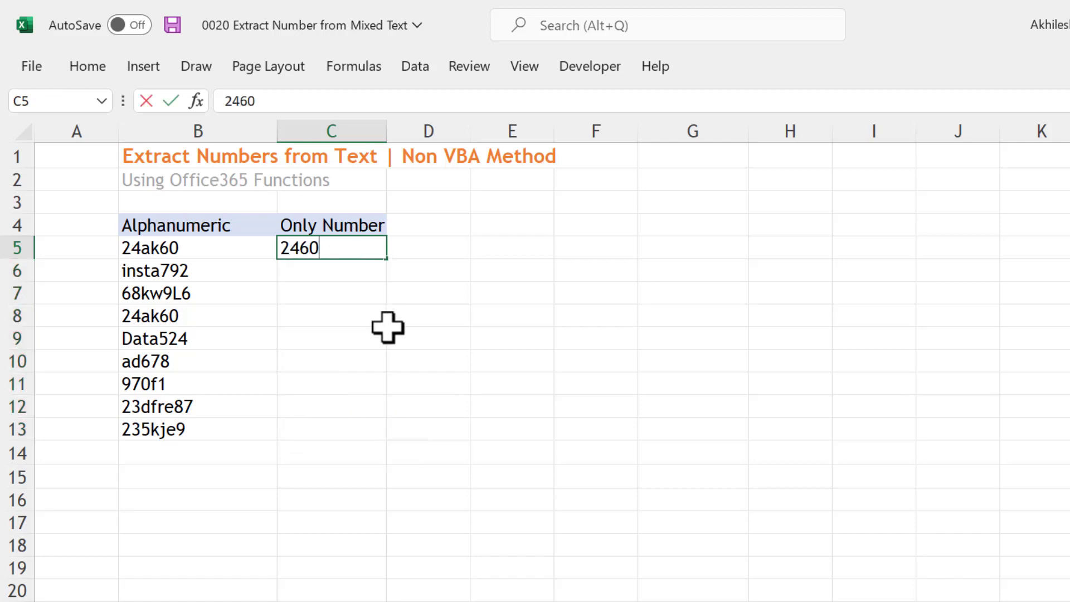
left_click(344, 269)
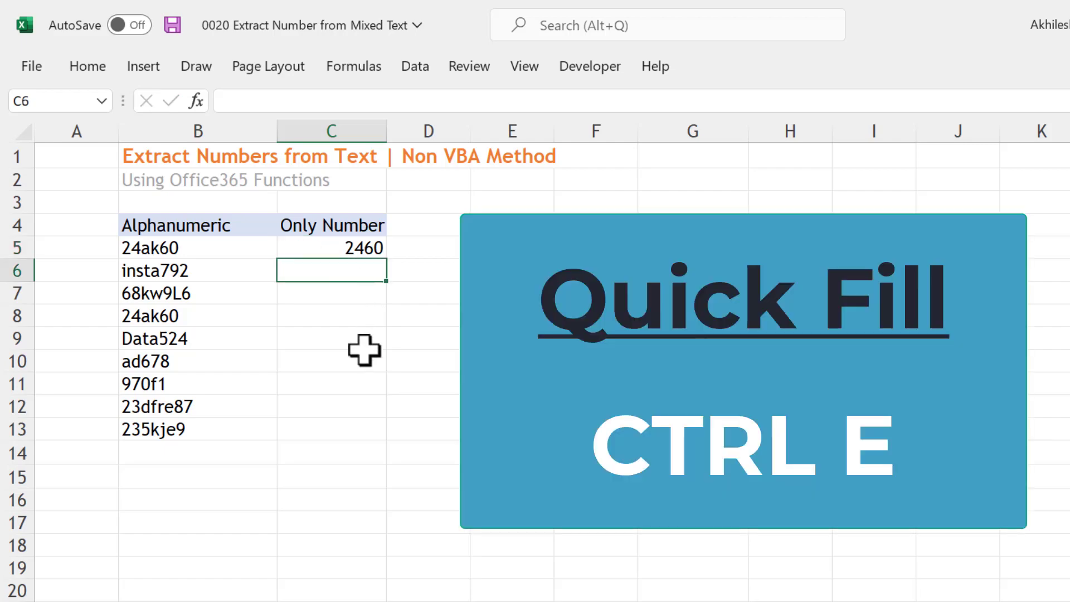
Enter 792 in C6 and Flash Fill the remaining Only Number cells down to C13
type("792")
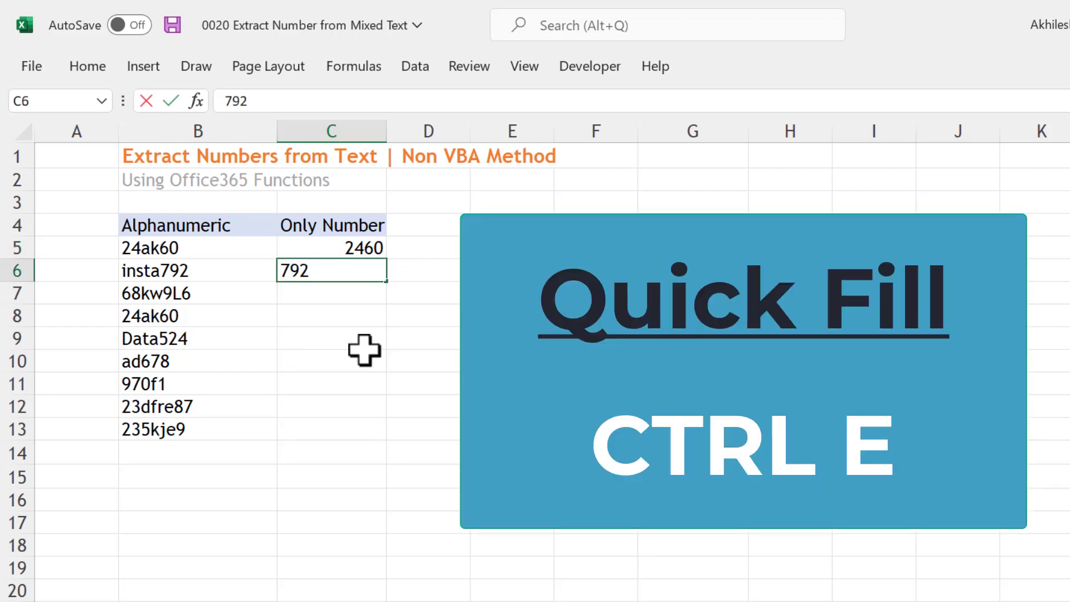
key("Return")
key("ctrl+e")
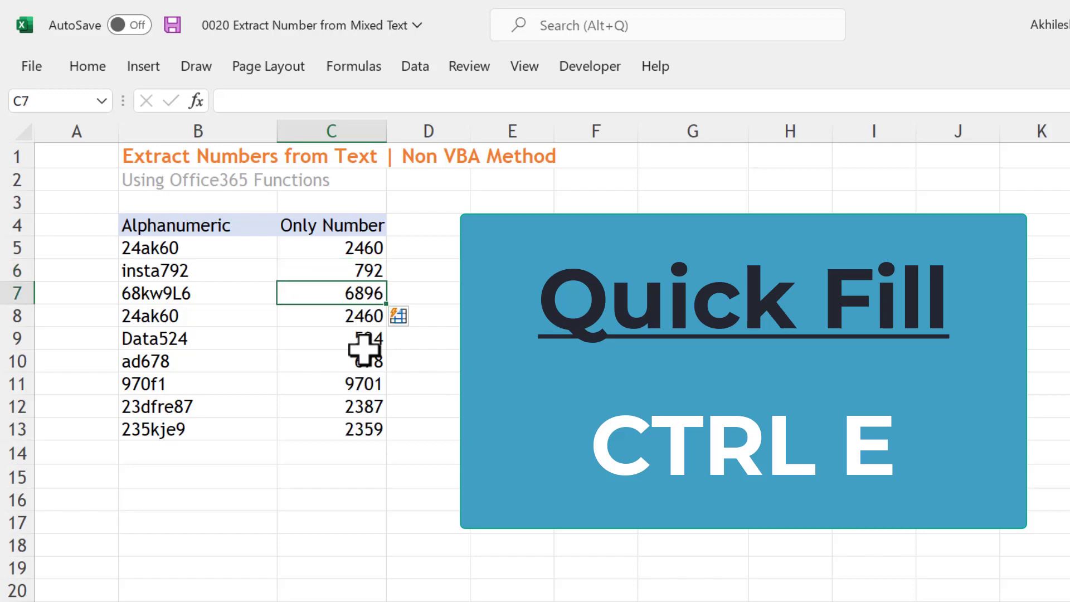
Clear all flash-filled numbers from C5:C13 in the Only Number column
left_click(349, 452)
left_click_drag(359, 286, 356, 428)
left_click_drag(348, 248, 336, 426)
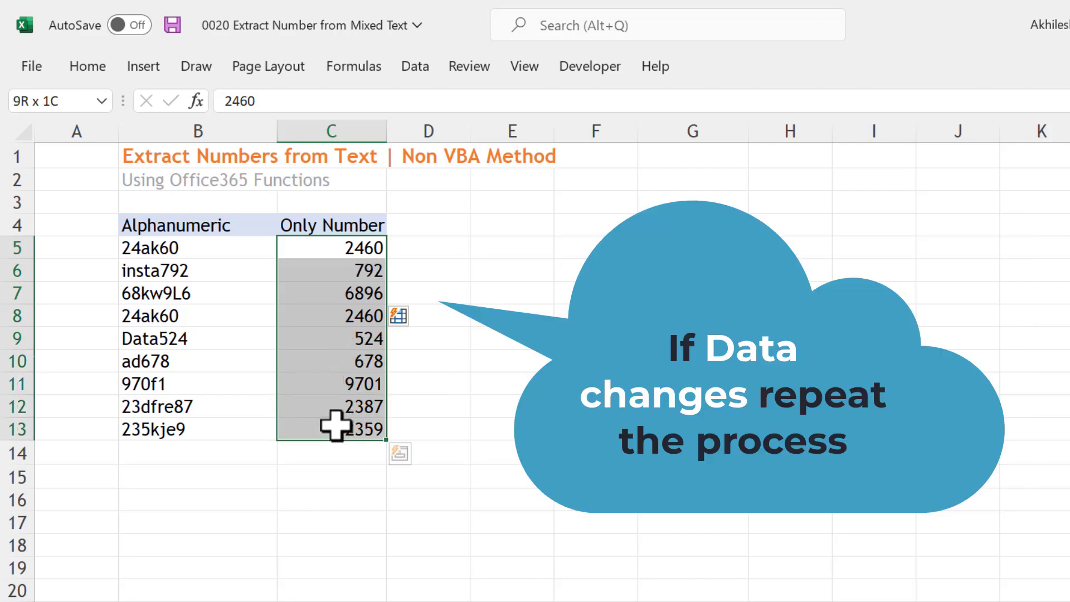
left_click_drag(202, 253, 203, 429)
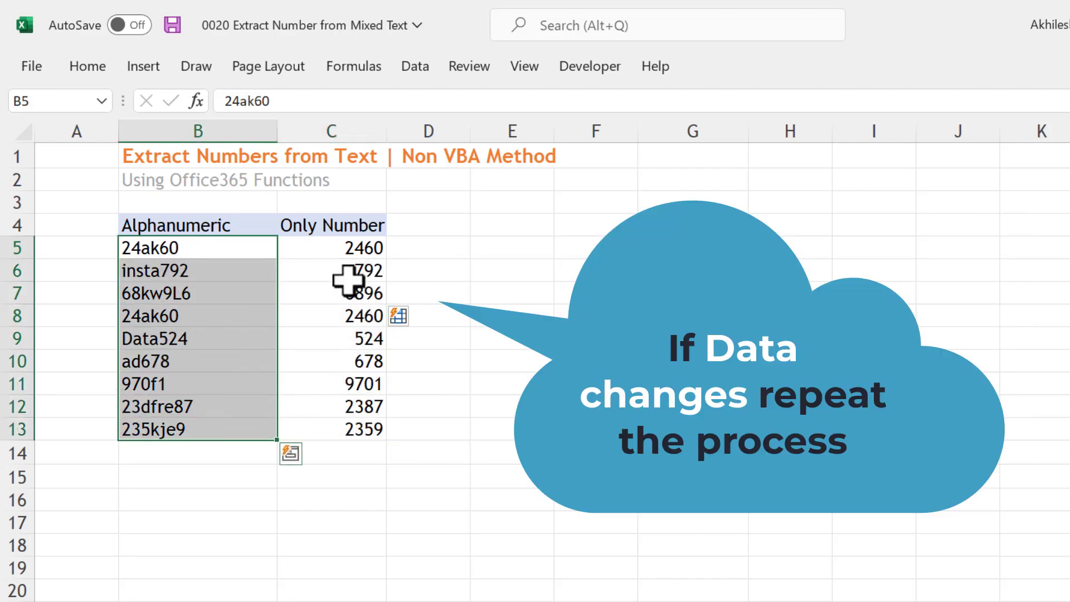
left_click_drag(356, 249, 366, 429)
key("Delete")
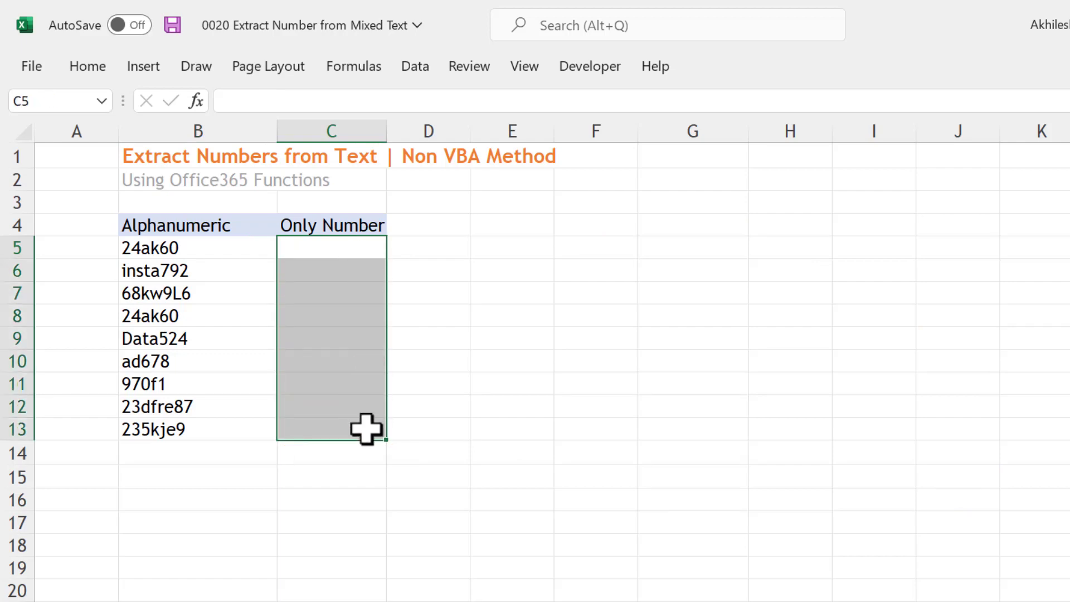
left_click(206, 266)
left_click(188, 376)
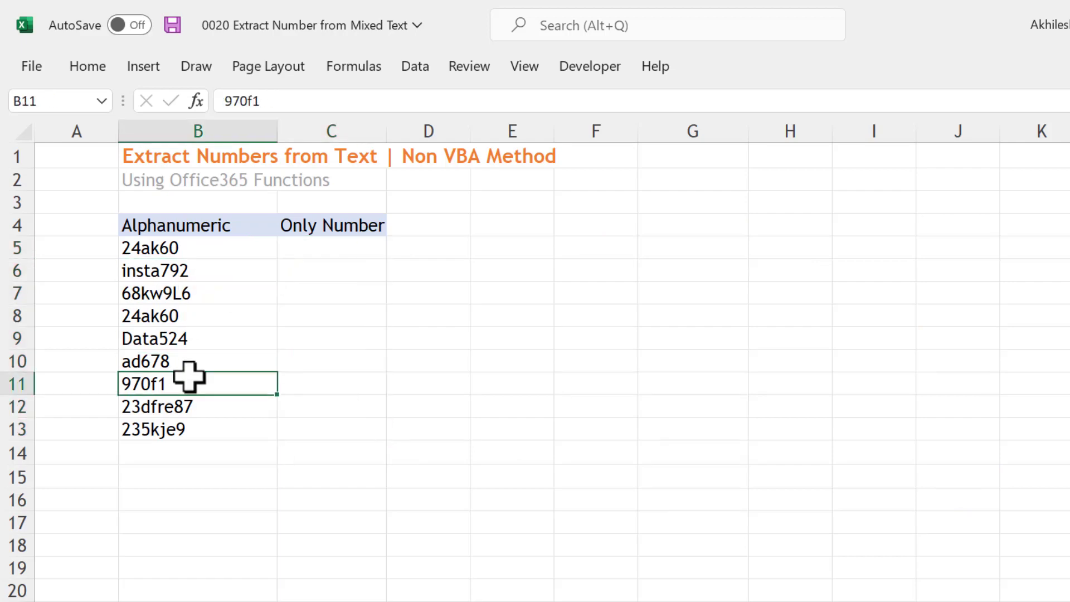
left_click_drag(337, 253, 344, 433)
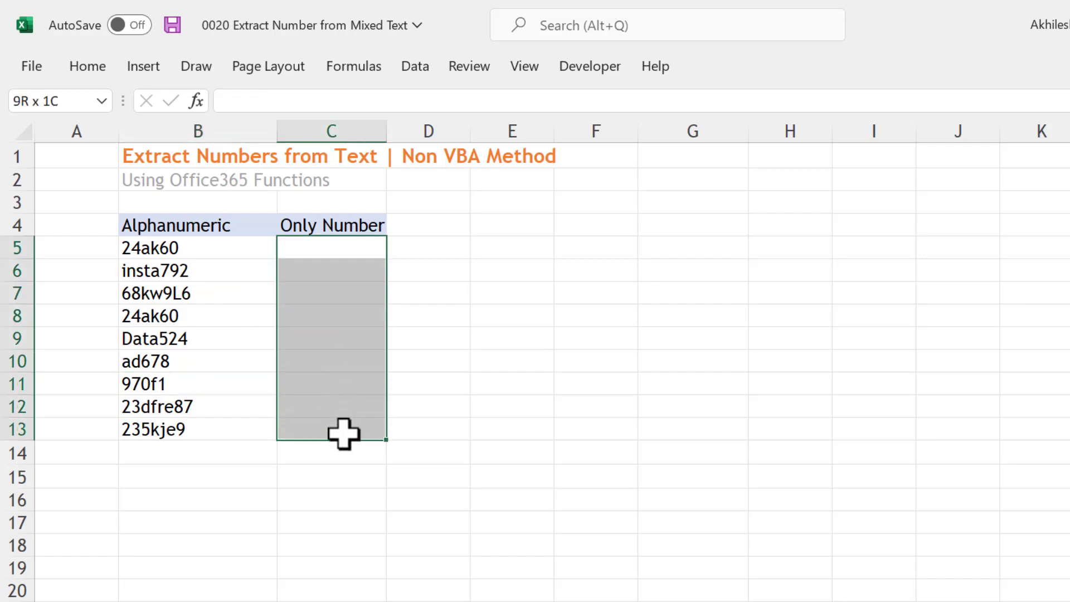
left_click(333, 251)
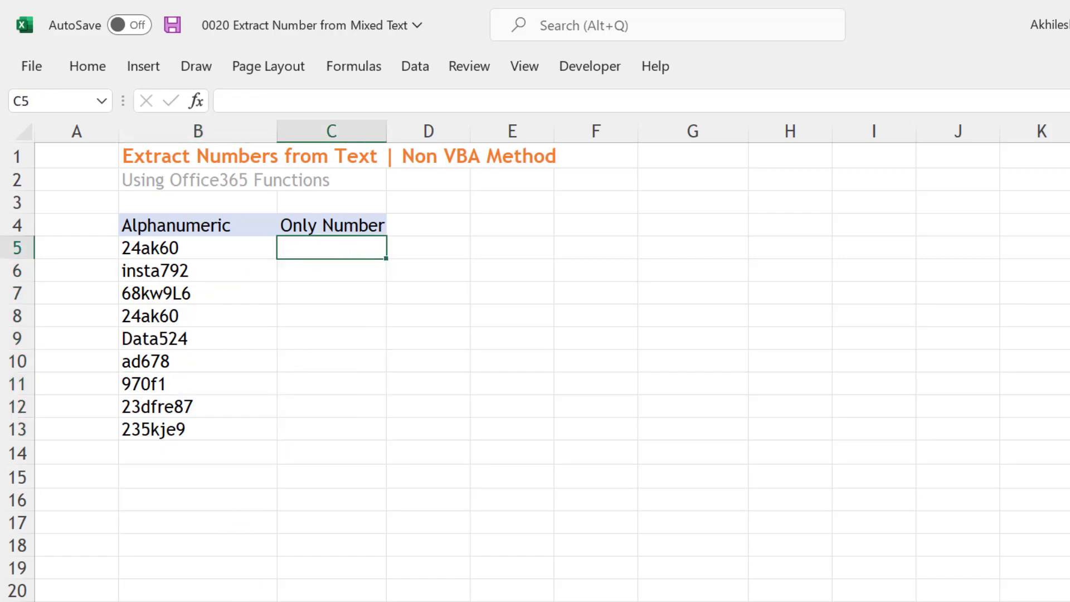
Review the Required Functions sheet, going through each listed function from LEN to TEXTJOIN with its description
key("ctrl+Page_Down")
left_click_drag(228, 217, 358, 367)
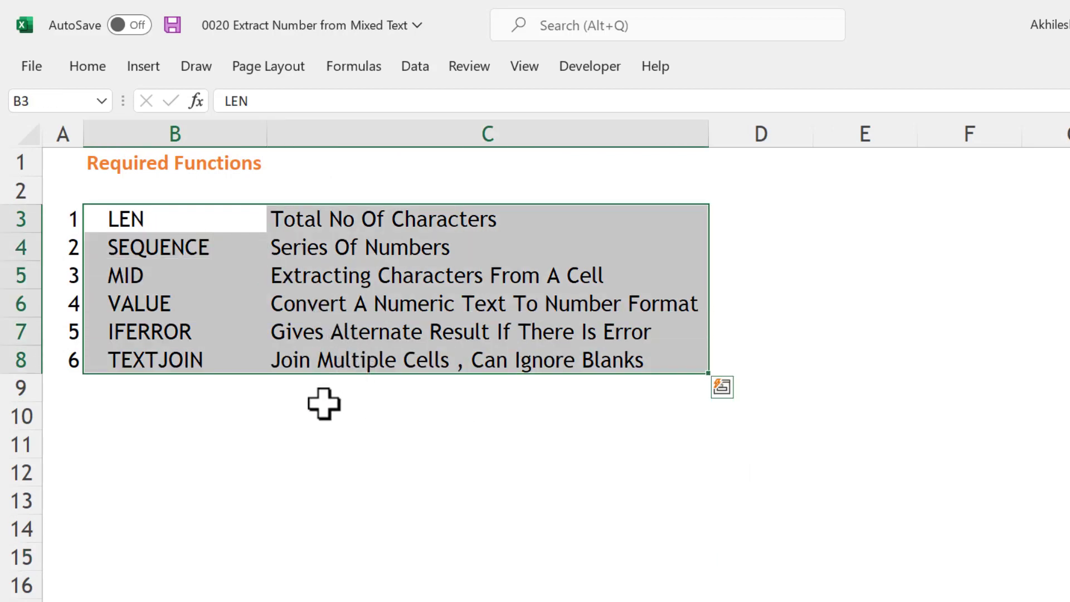
left_click(150, 221)
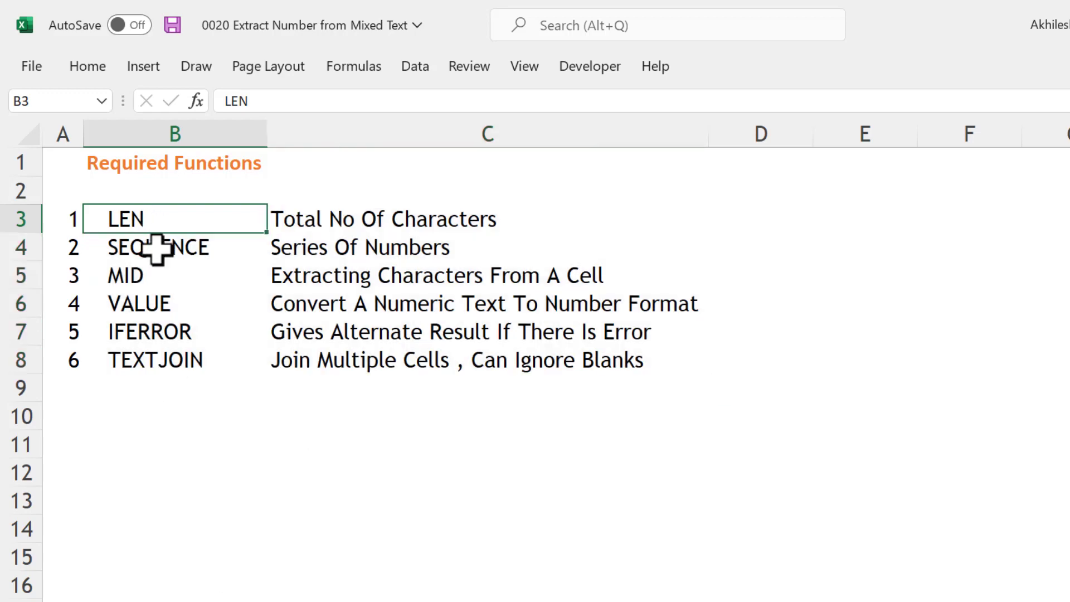
left_click(157, 245)
left_click(161, 275)
left_click(174, 305)
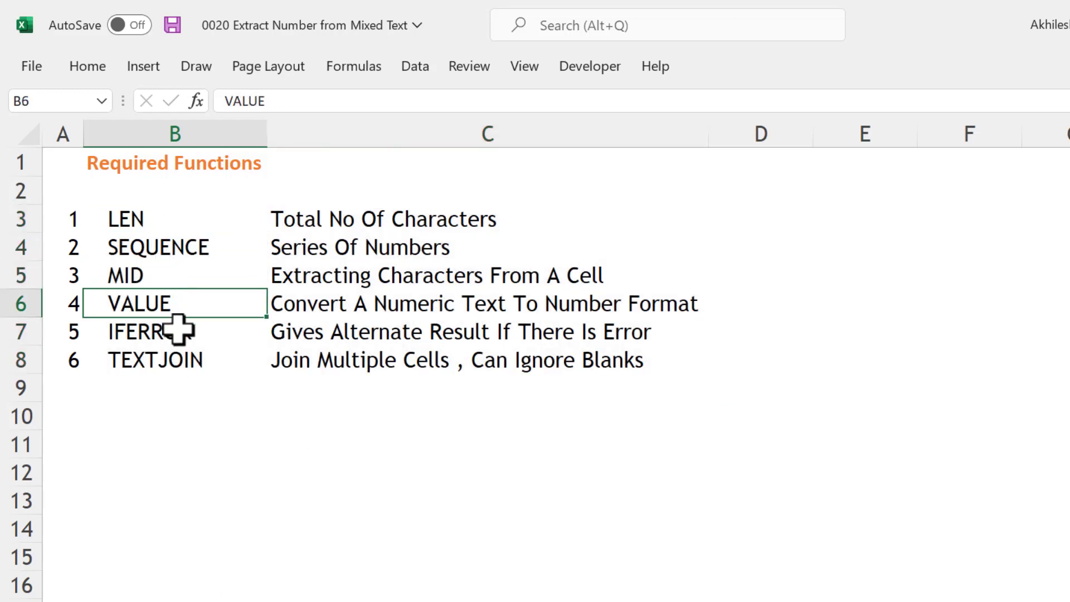
left_click(177, 333)
left_click(180, 360)
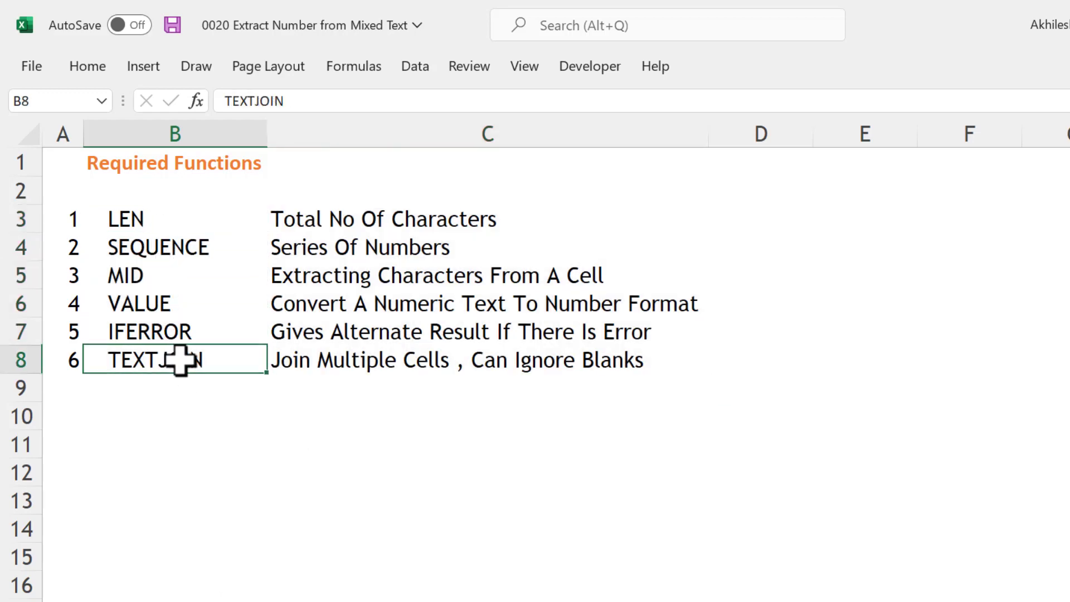
left_click(154, 247)
left_click(164, 365)
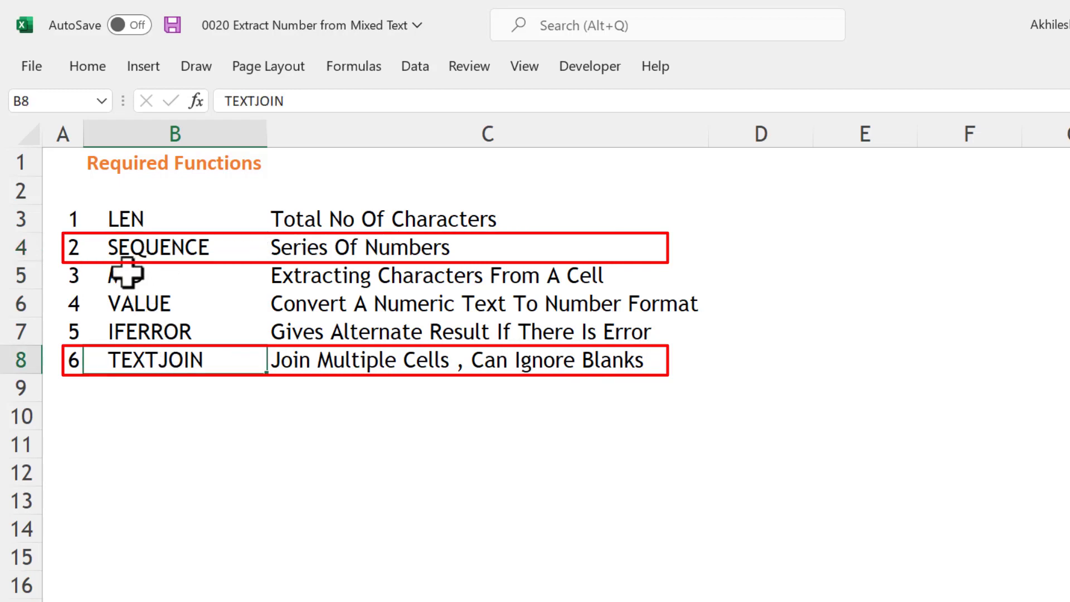
left_click(124, 247)
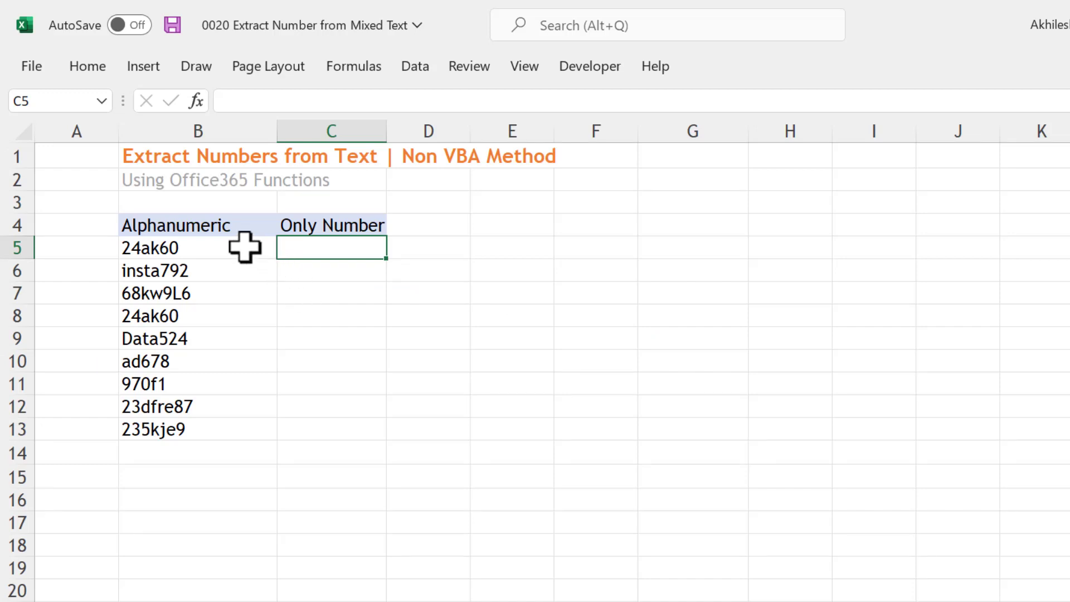
Enter a LEN formula in C5 of the extraction sheet that counts the characters of B5
left_click_drag(243, 247, 246, 430)
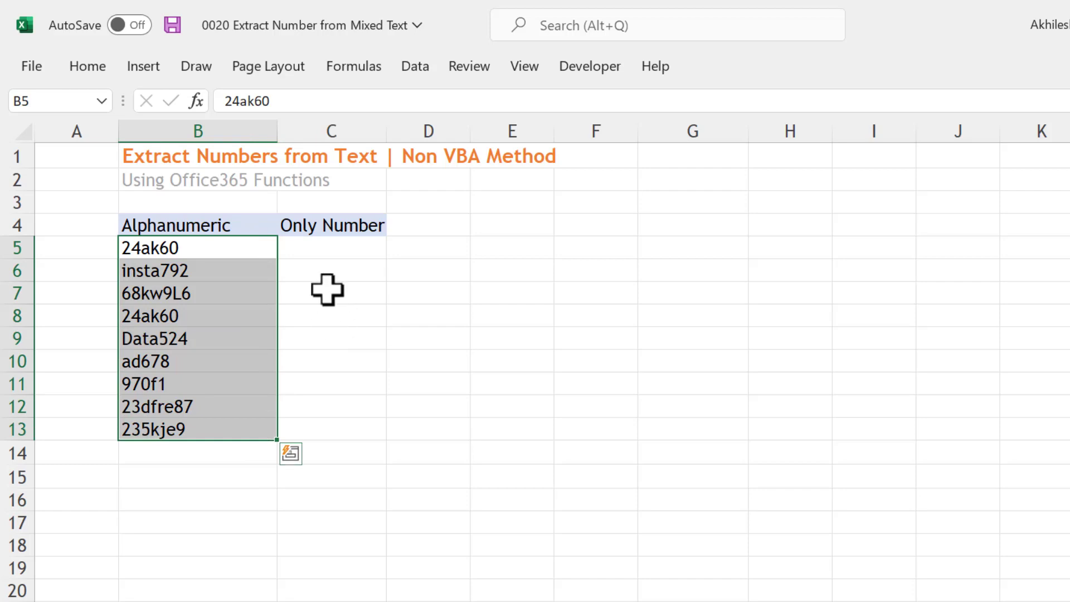
left_click(311, 246)
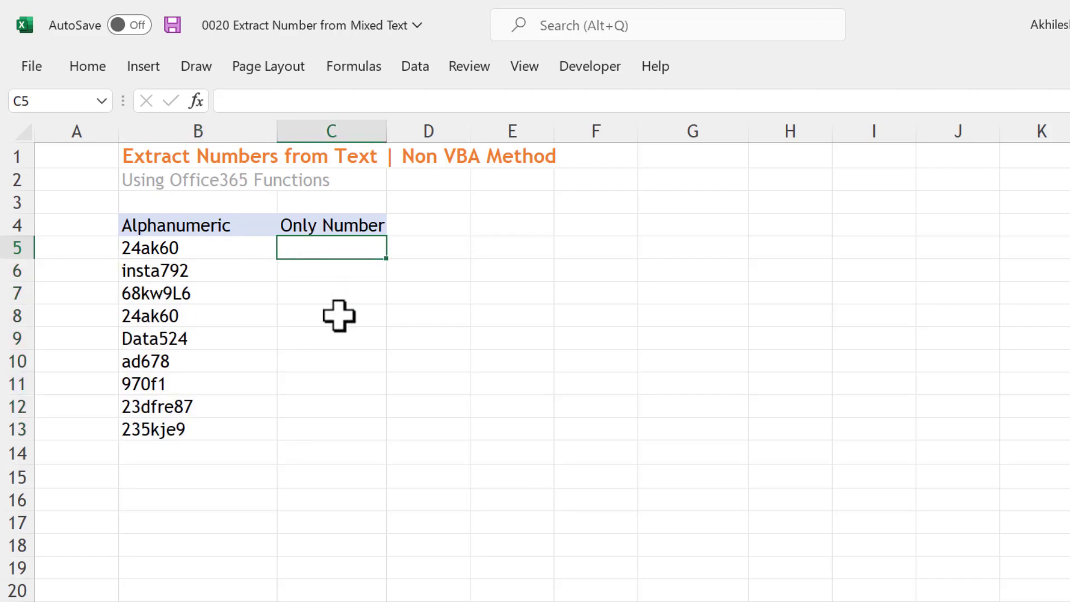
type("=len")
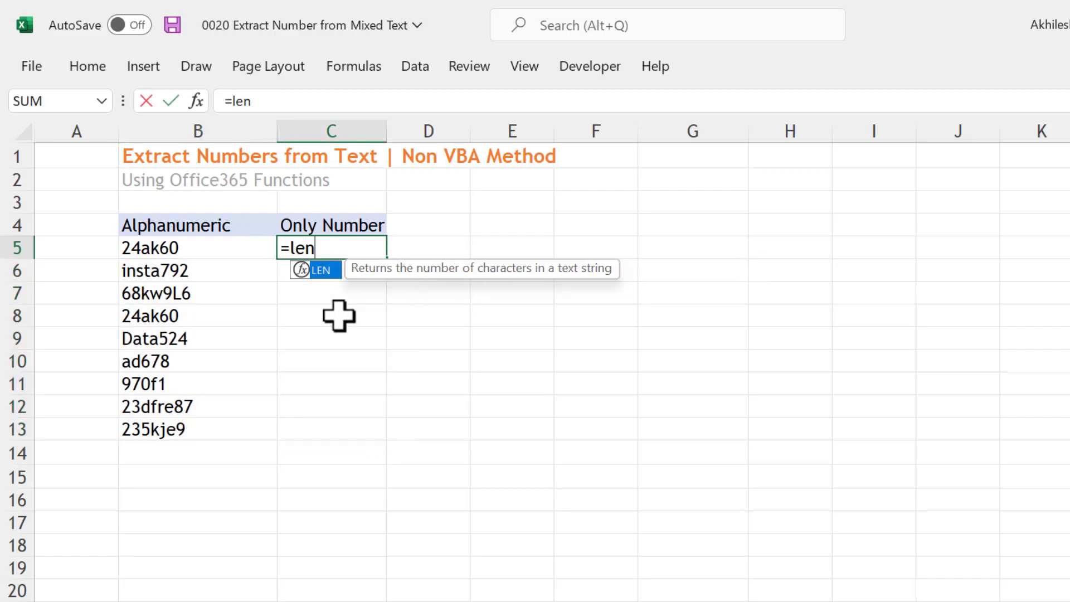
key("Tab")
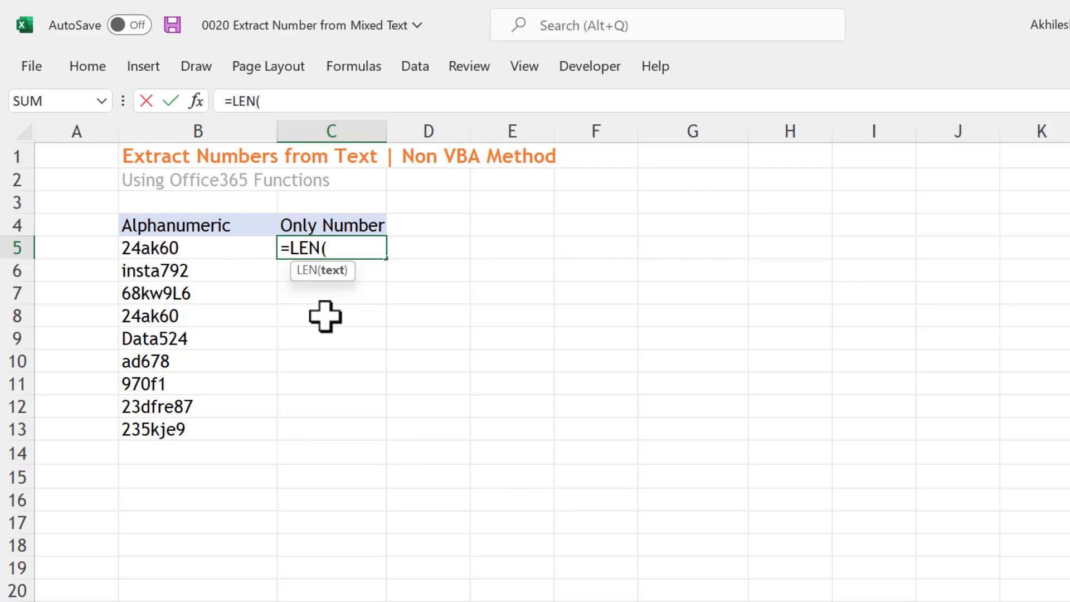
left_click(256, 240)
key("Return")
Check the LEN formula in C5 and delete it from the cell
double_click(354, 251)
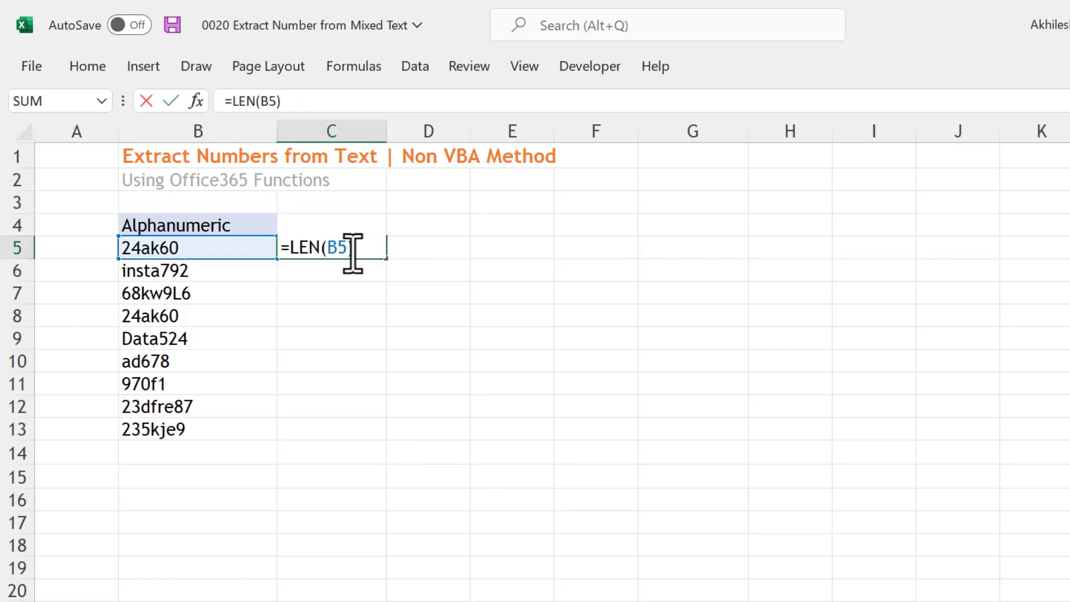
key("Escape")
key("Delete")
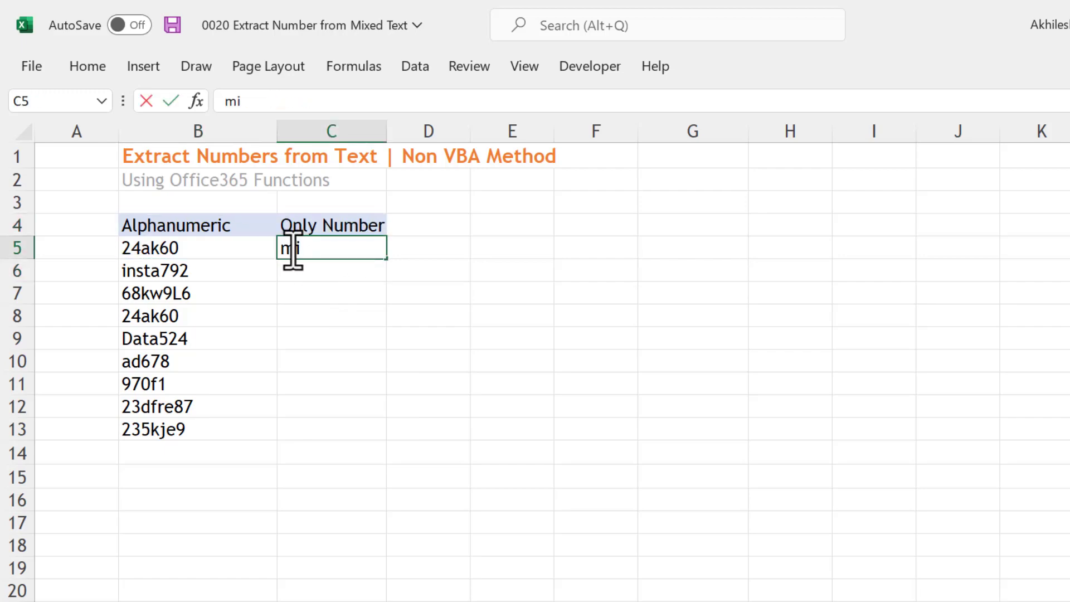
Enter the formula =MID(B5,1,1) in C5 to extract the first character of B5
type("=mi")
key("Tab")
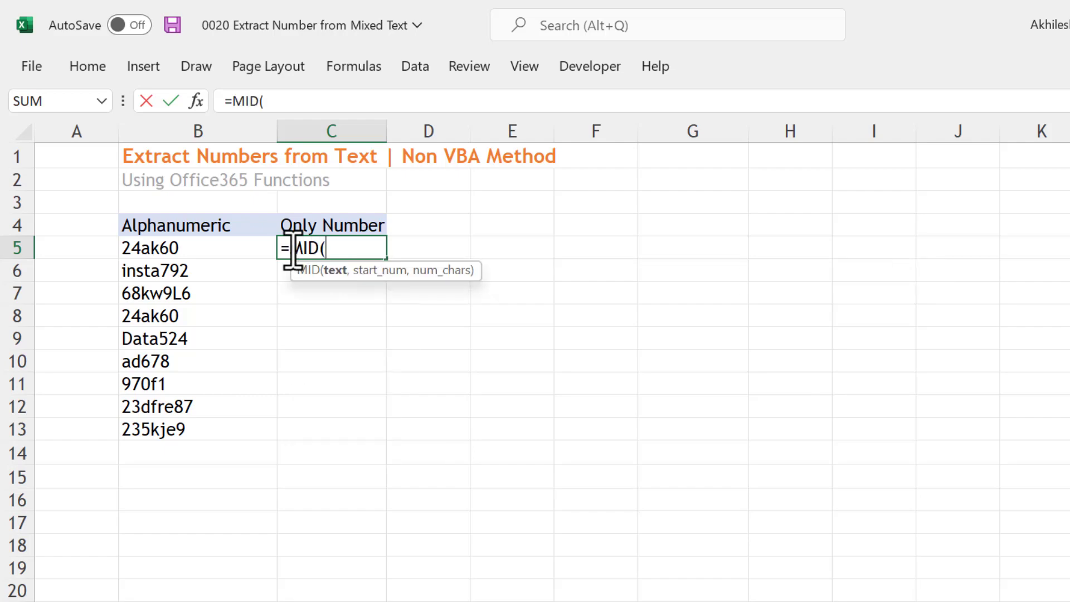
left_click(232, 250)
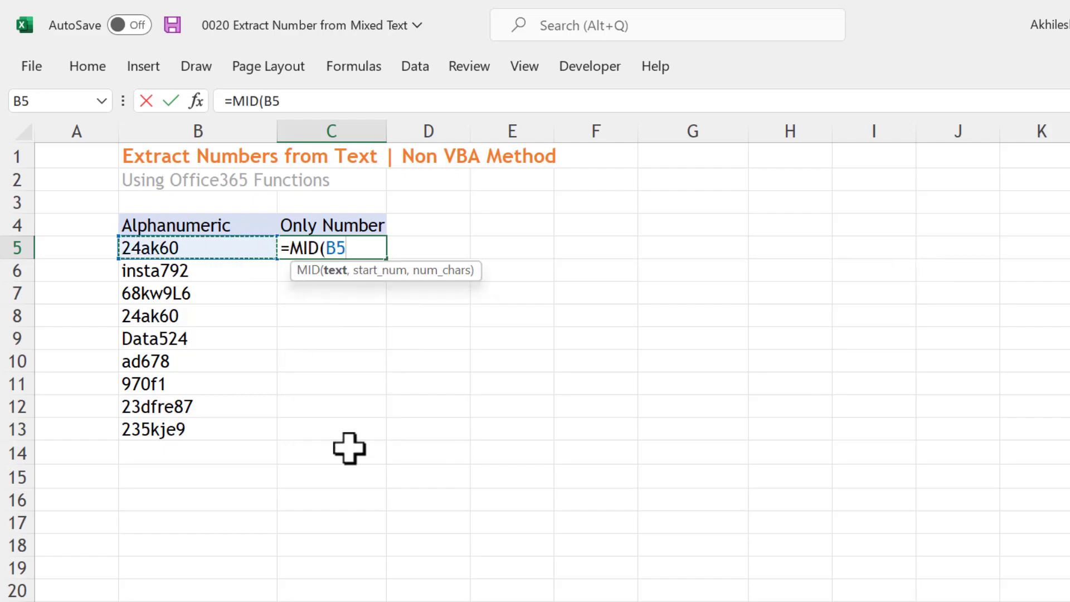
type(",1,1")
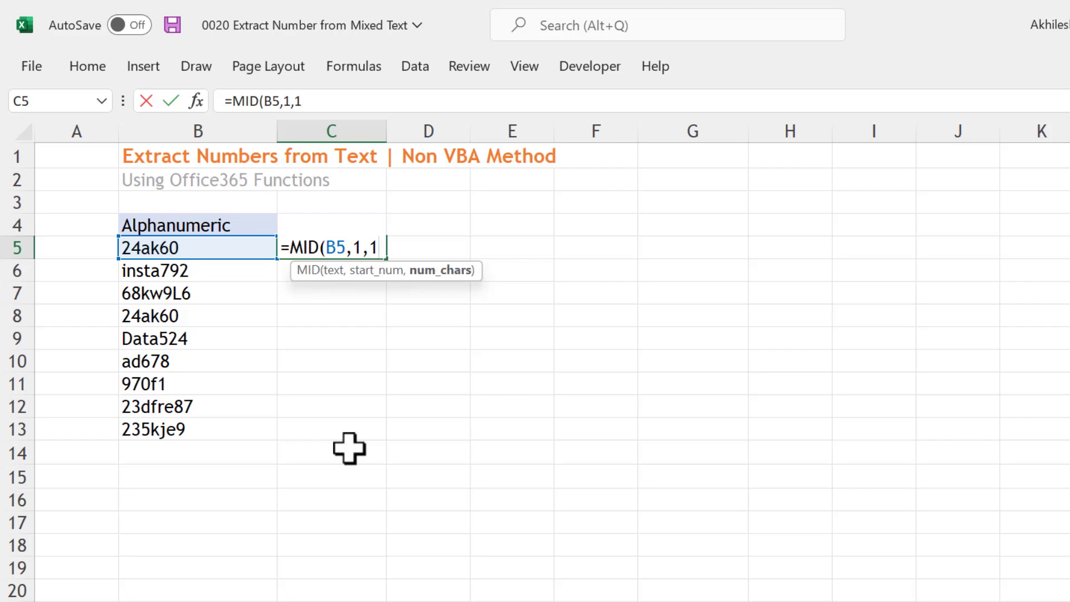
key("Return")
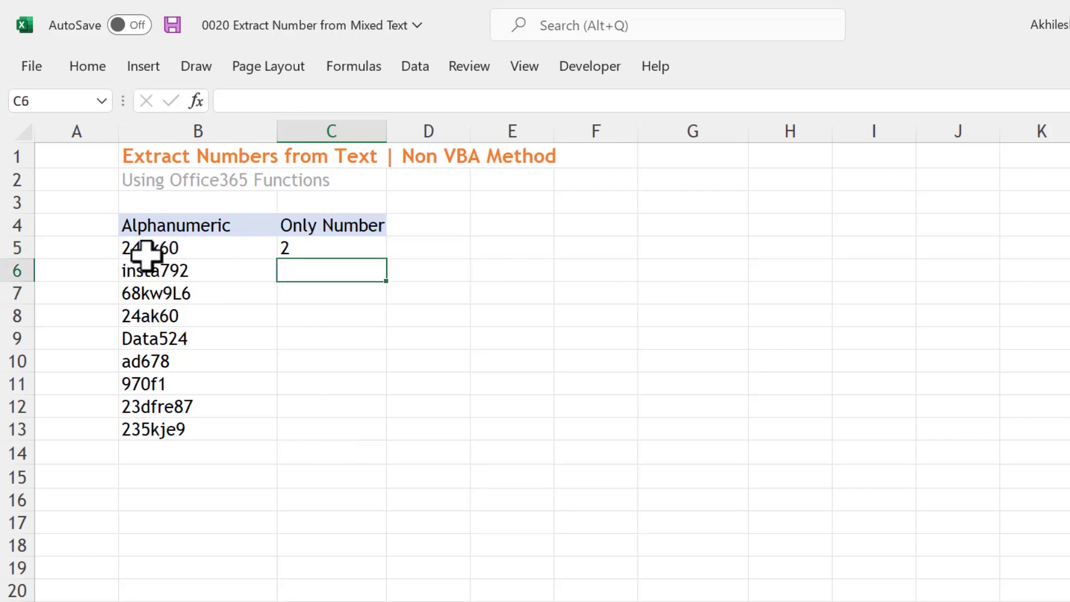
Change the start position in the MID formula in C5 to 5
double_click(305, 248)
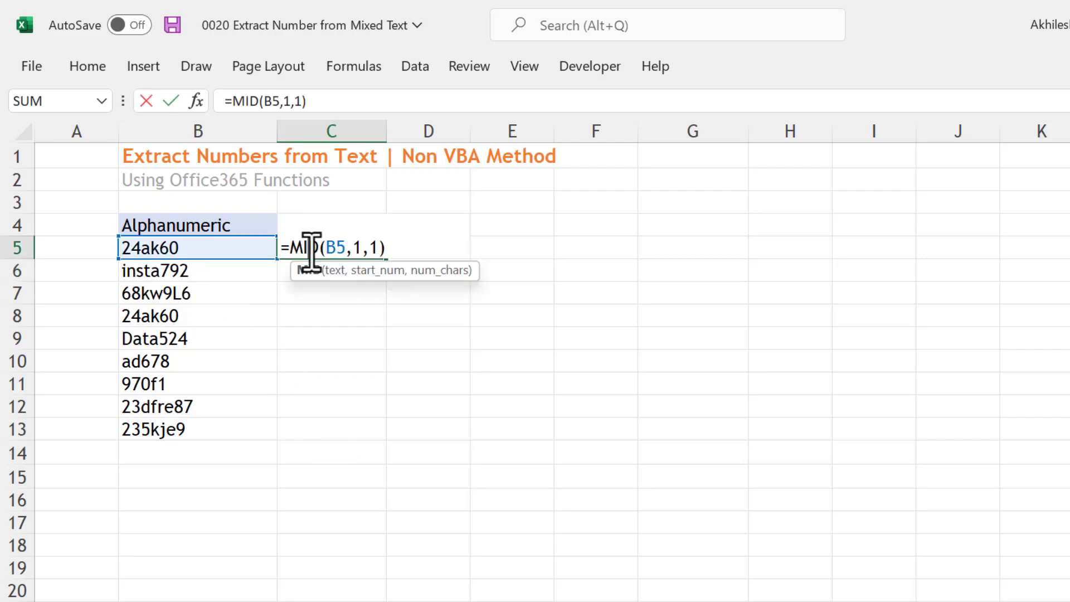
double_click(361, 248)
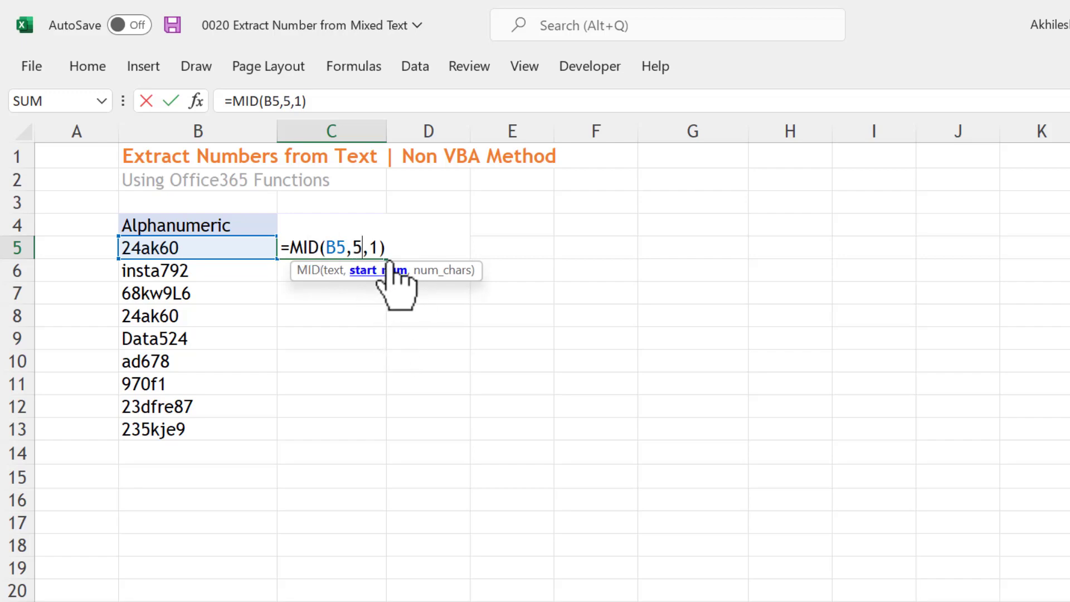
key("Return")
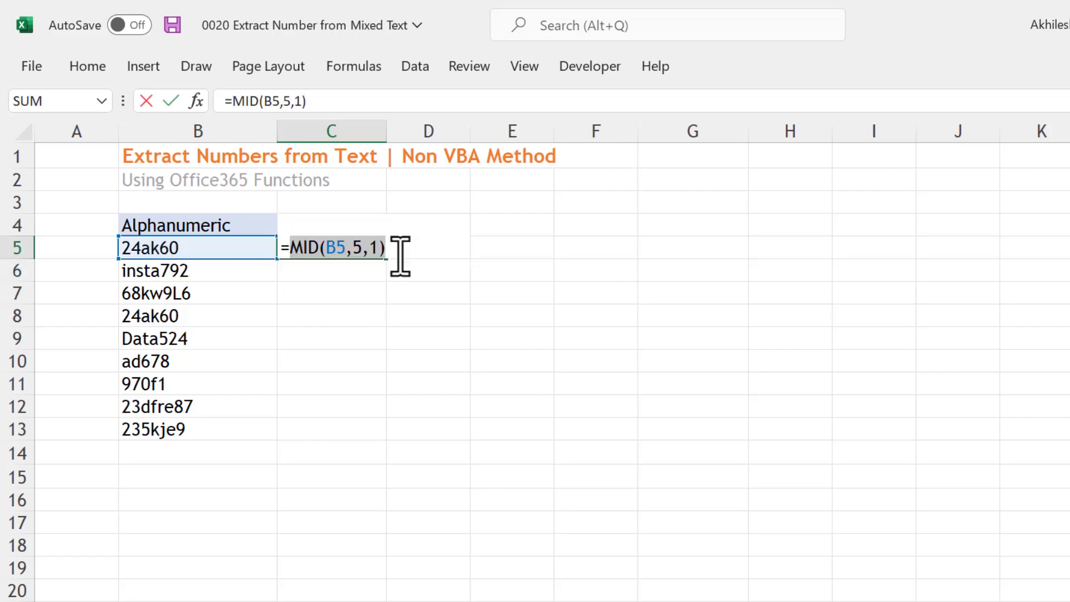
Replace the MID formula in C5 with =SEQUENCE(6) to list six numbers down the rows
key("BackSpace")
type("seq")
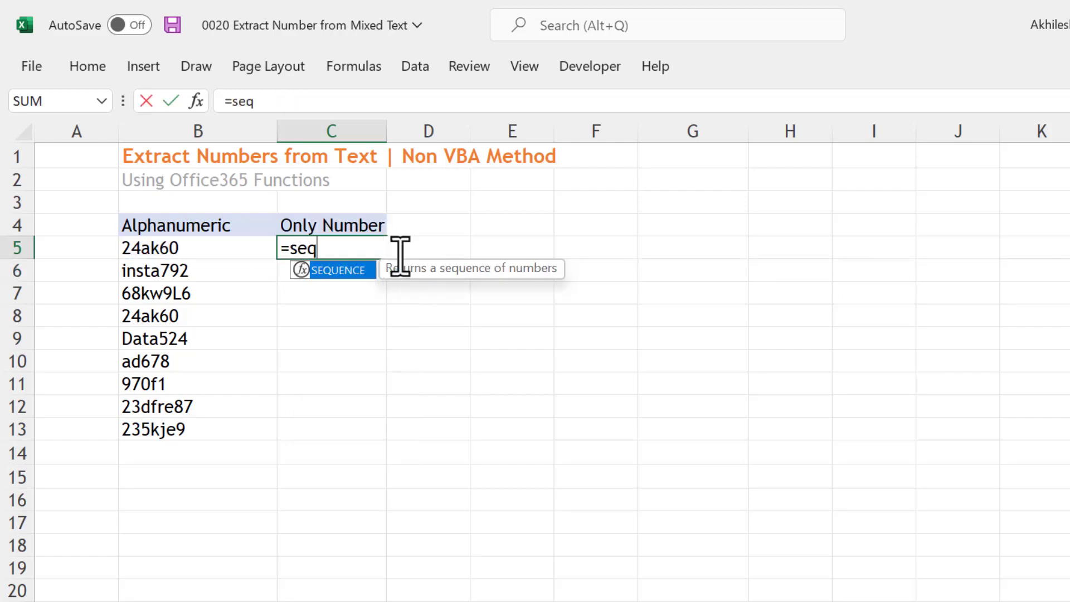
key("Tab")
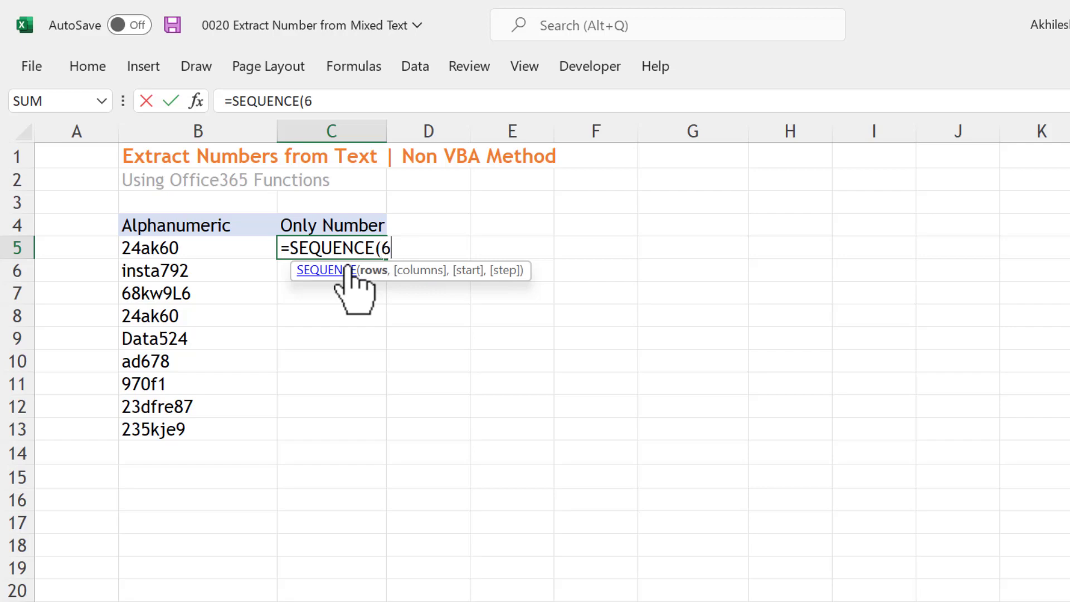
key("Return")
left_click(354, 247)
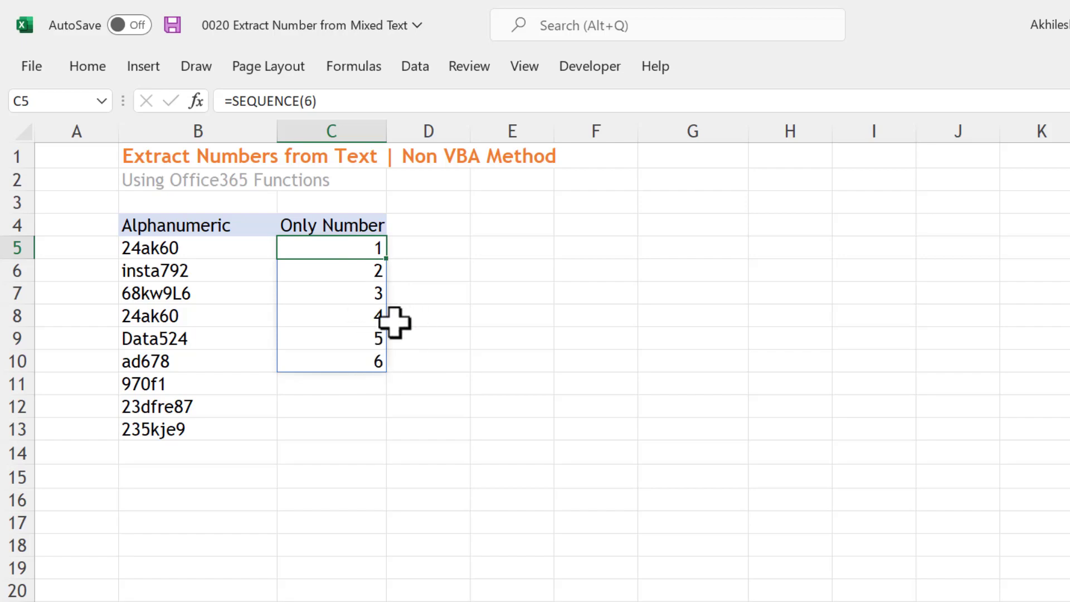
Edit the C5 formula to =SEQUENCE(,6) so the six numbers run across columns
double_click(361, 249)
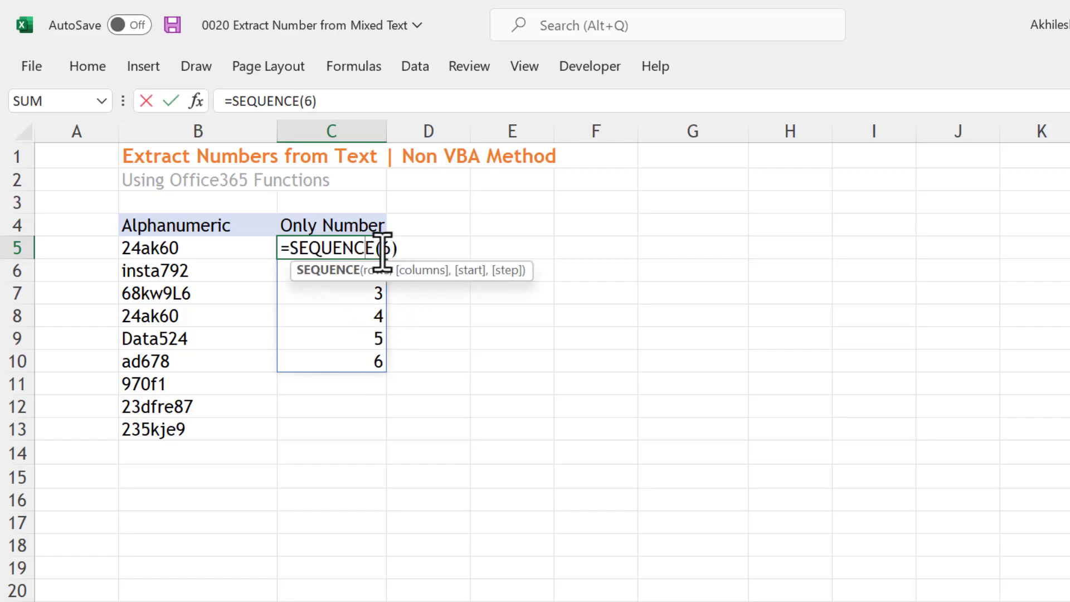
type(",")
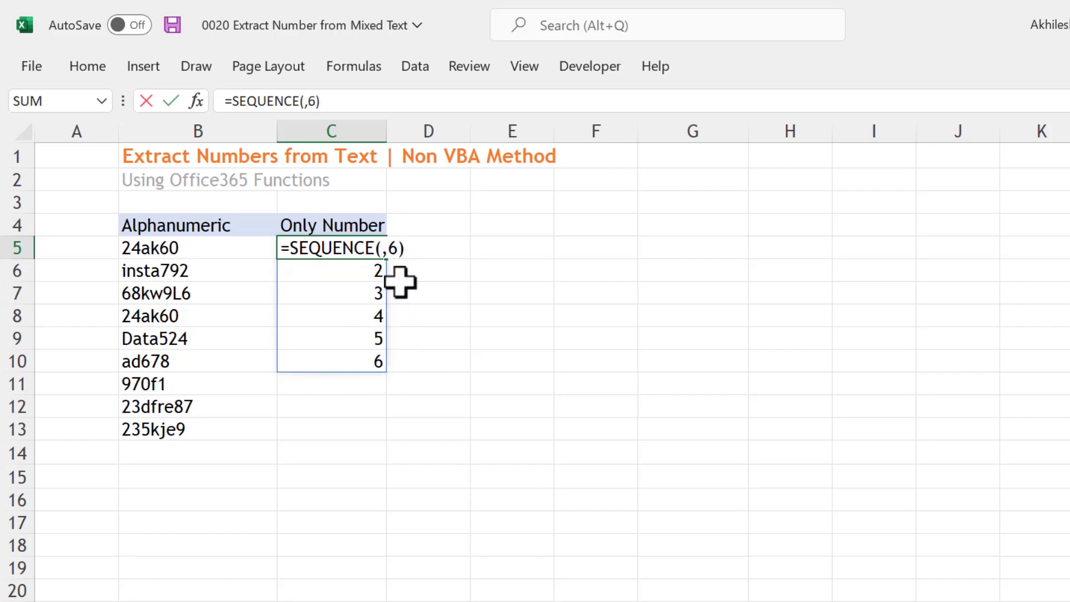
key("Return")
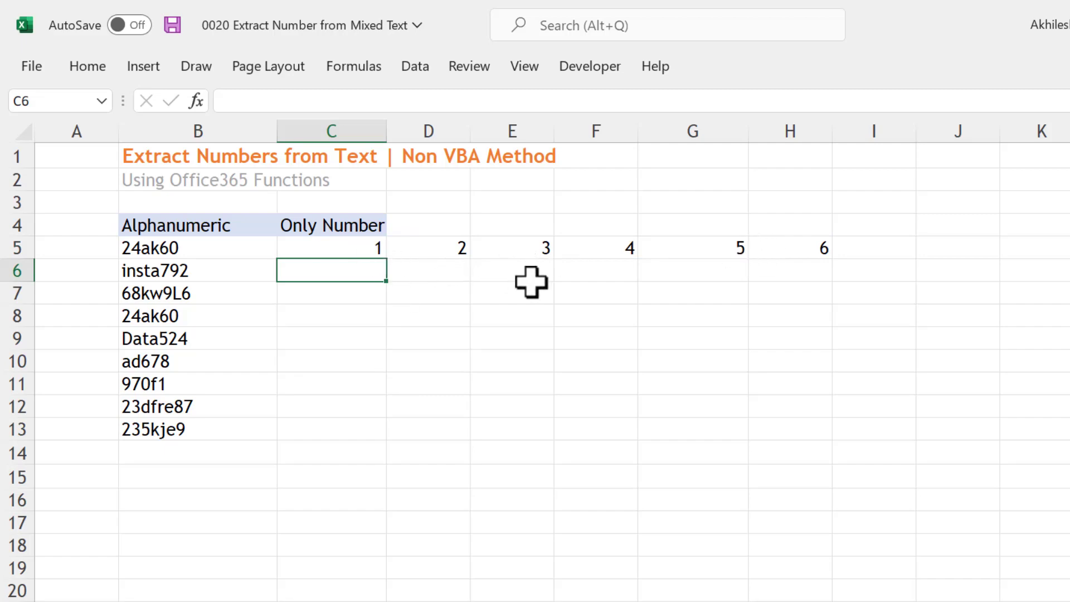
Clear the SEQUENCE formula from C5 and start a MID formula there with B5 as its text
left_click(353, 249)
key("Delete")
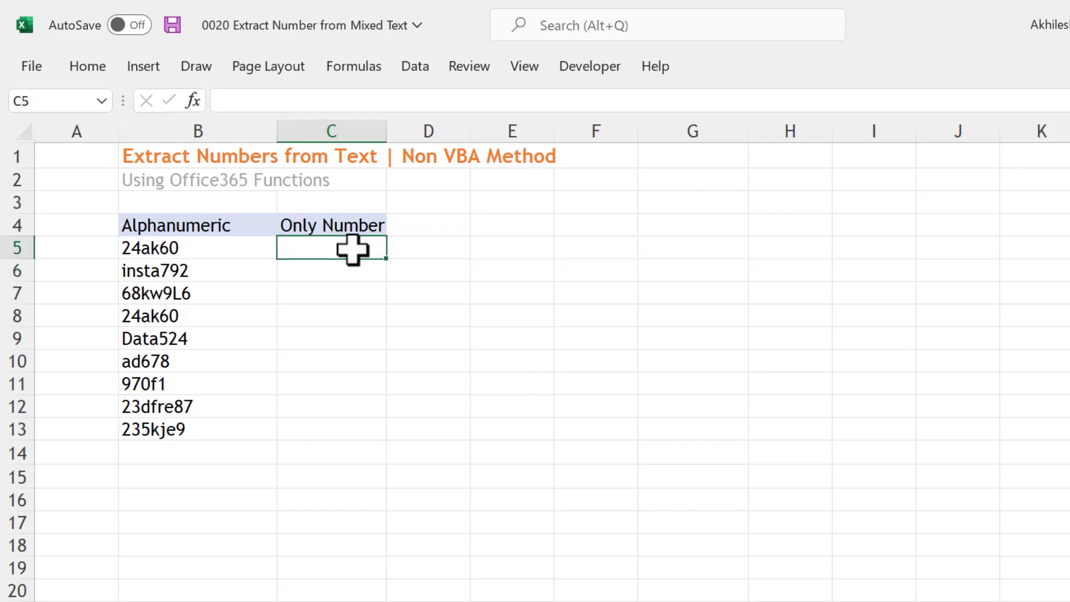
type("=mid")
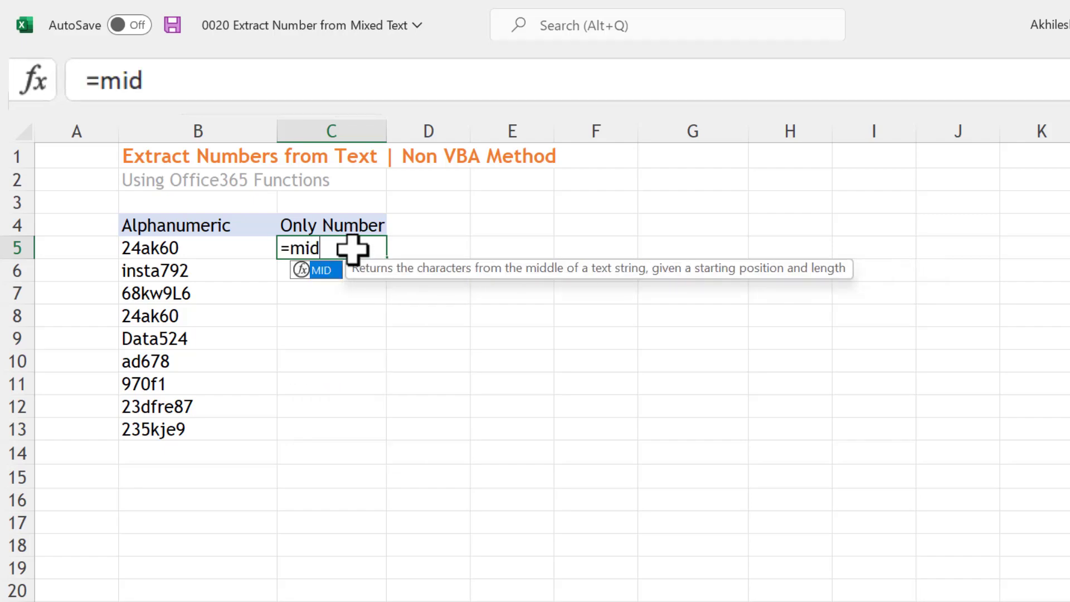
key("Tab")
left_click(254, 254)
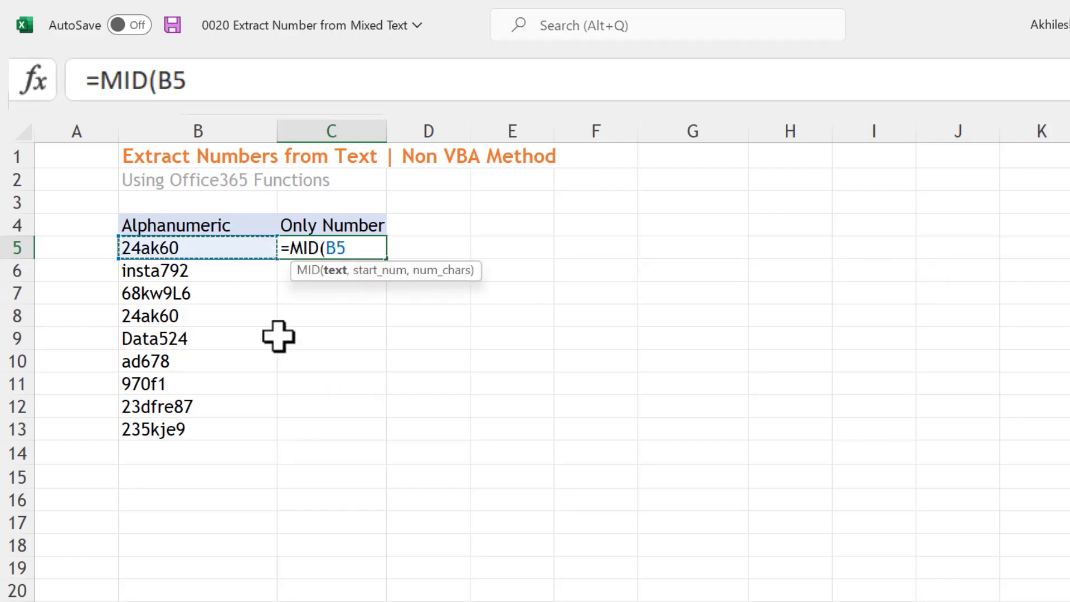
type(",")
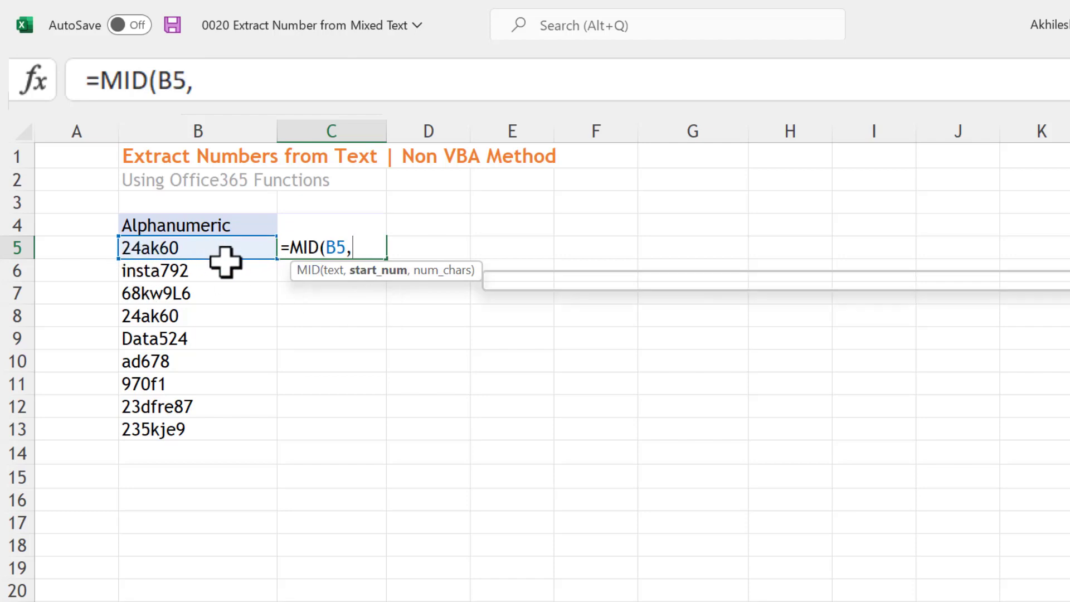
type("seq")
Use SEQUENCE(,LEN(B5)) as the start position of the MID formula in C5
key("Tab")
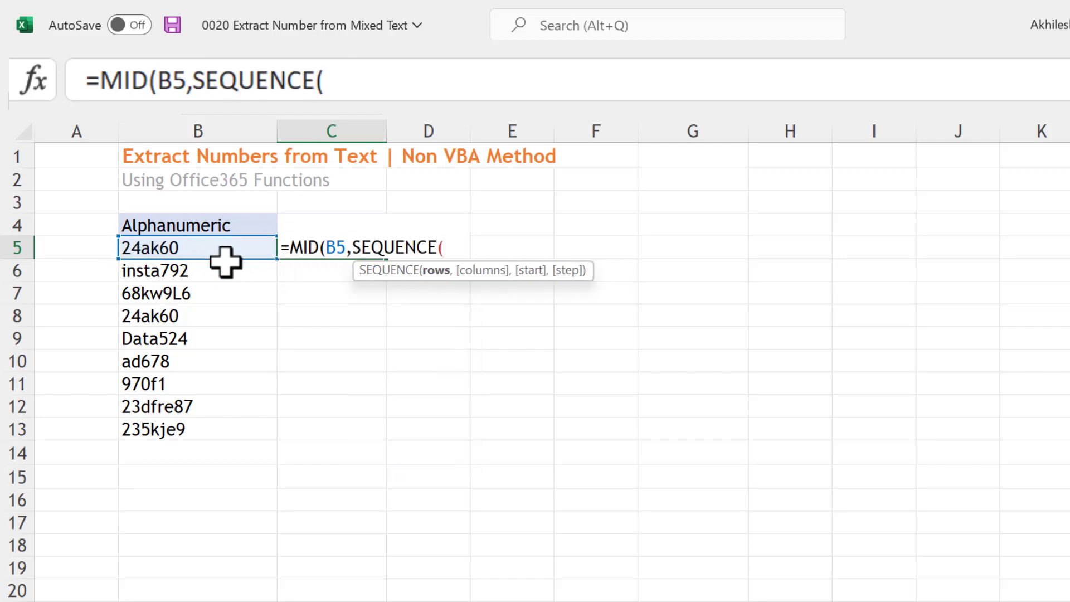
type(",")
type("len")
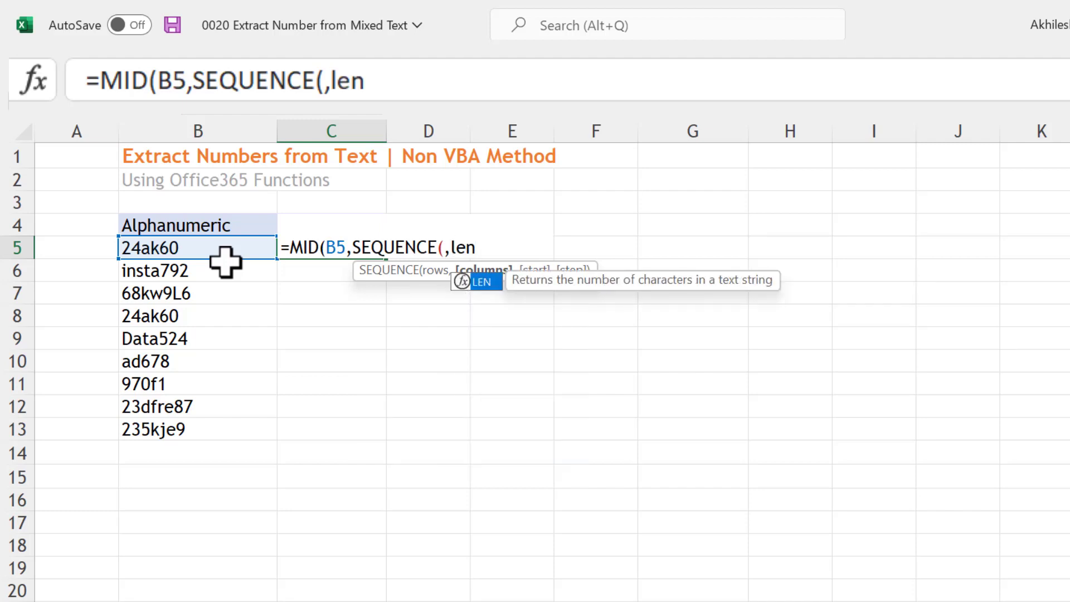
key("Tab")
left_click(222, 252)
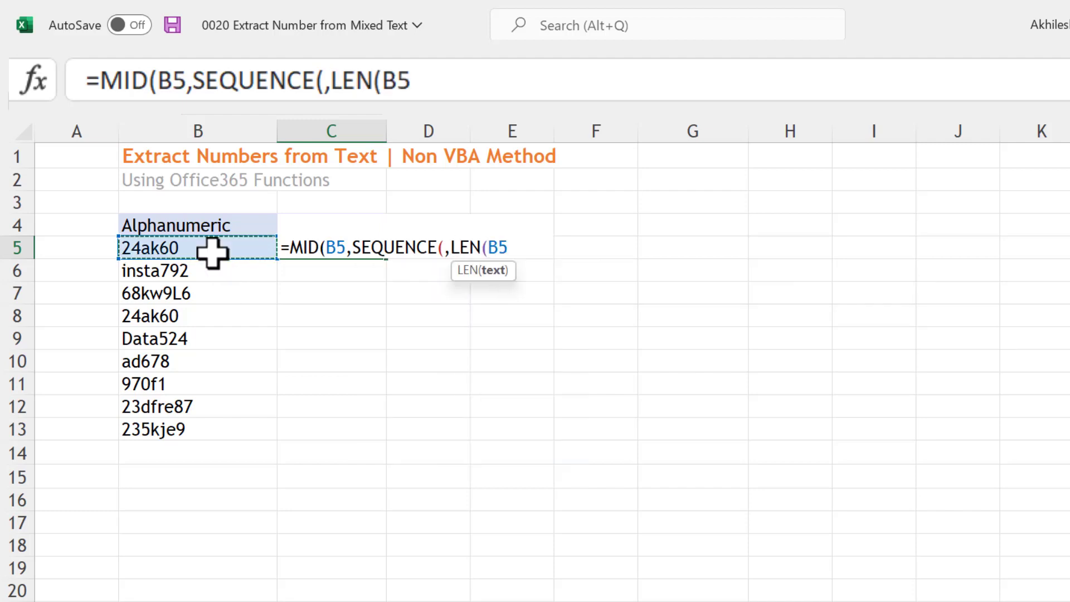
type("))")
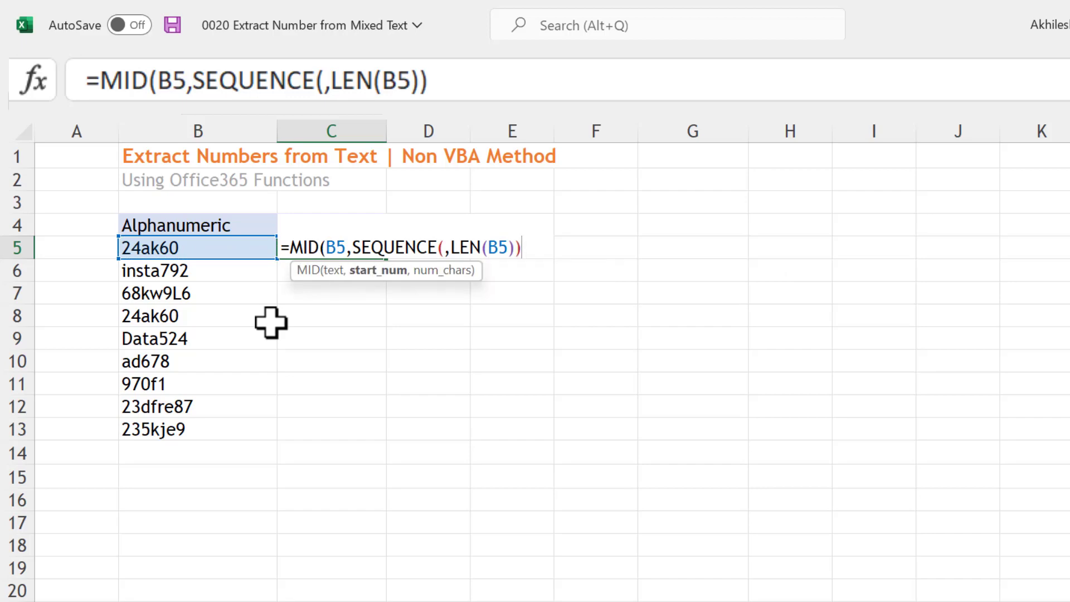
type(",1")
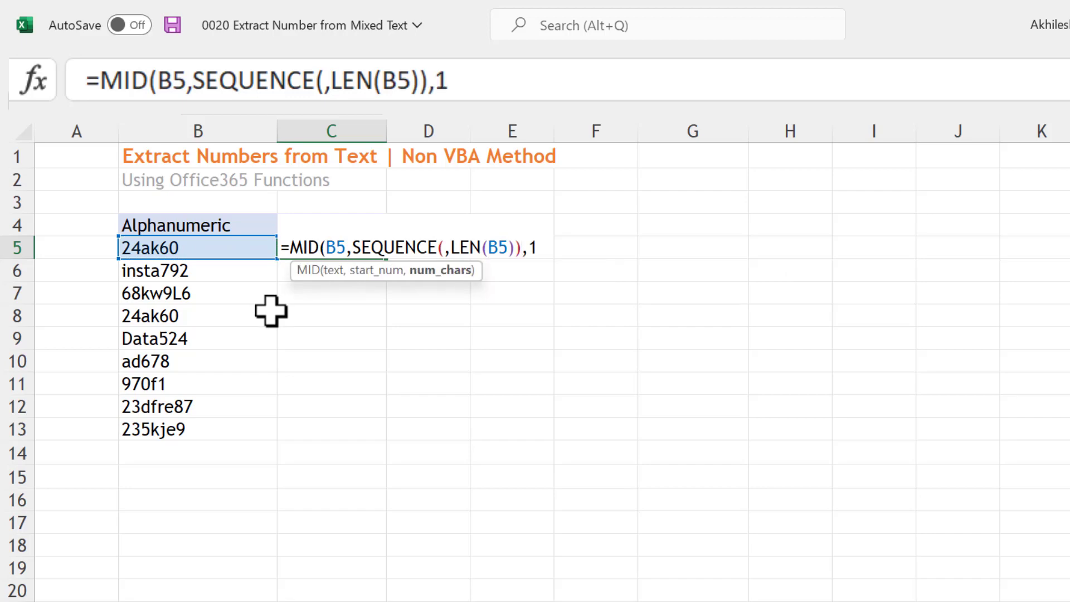
Complete the MID formula in C5 with 1 as the number of characters and enter it
left_click_drag(358, 249, 522, 257)
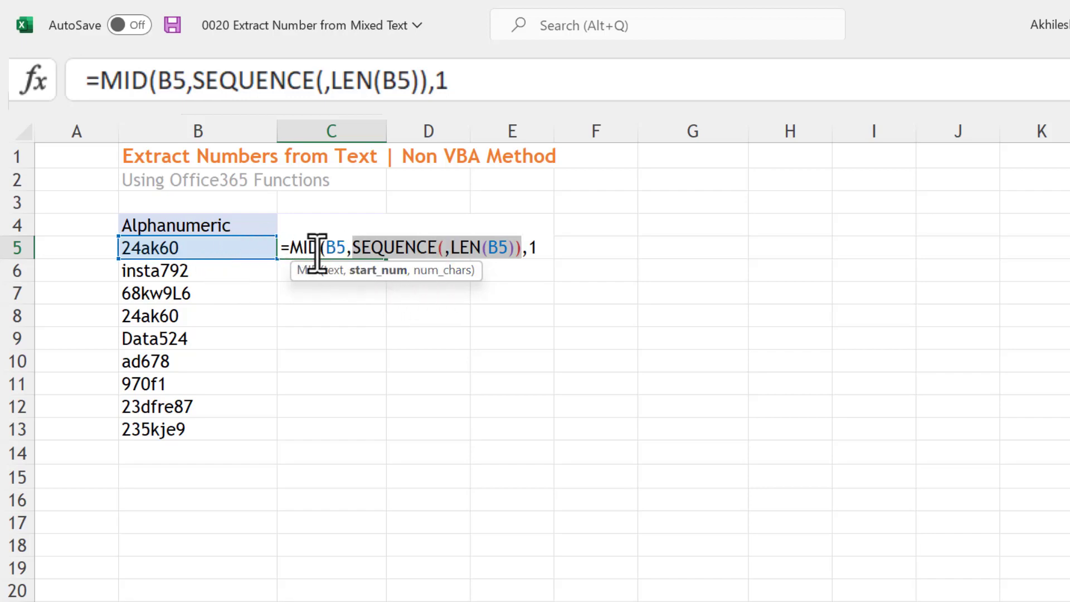
left_click(535, 248)
left_click(542, 254)
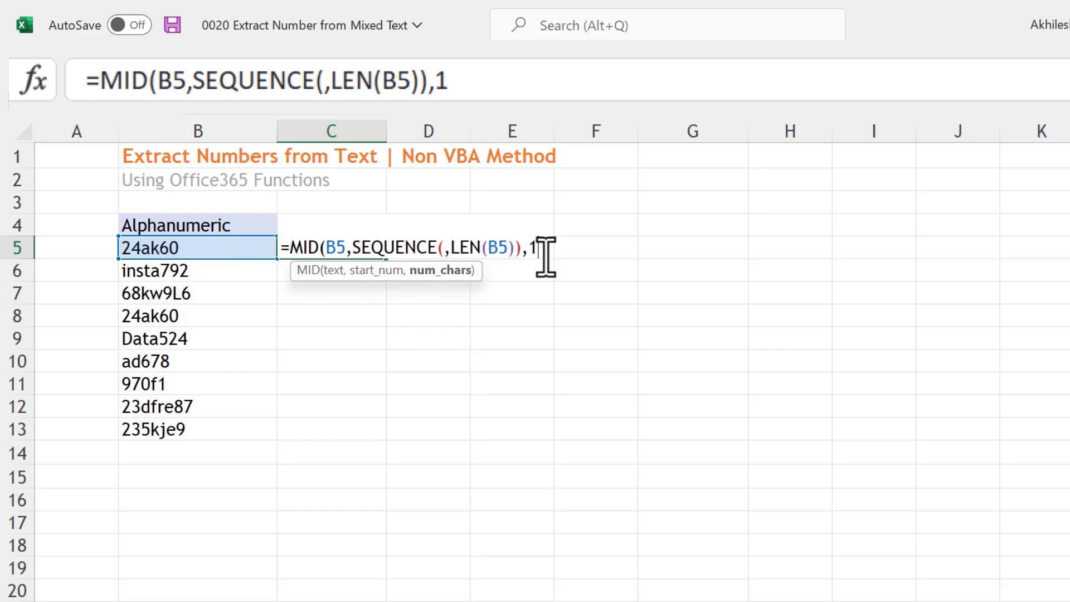
key("Return")
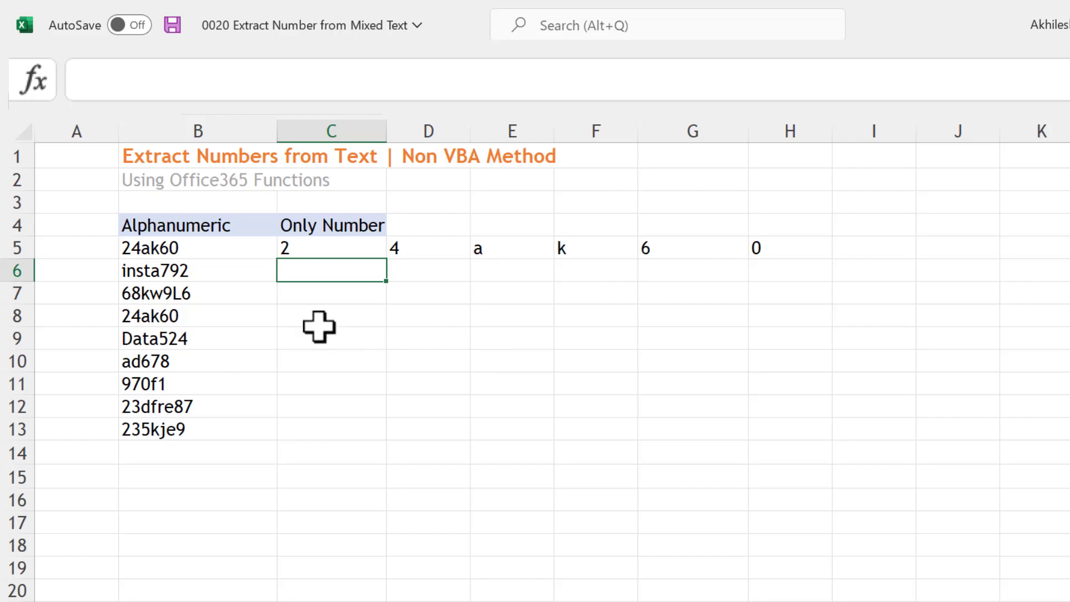
Wrap the C5 formula in VALUE so it reads =VALUE(MID(B5,SEQUENCE(,LEN(B5)),1))
left_click(316, 251)
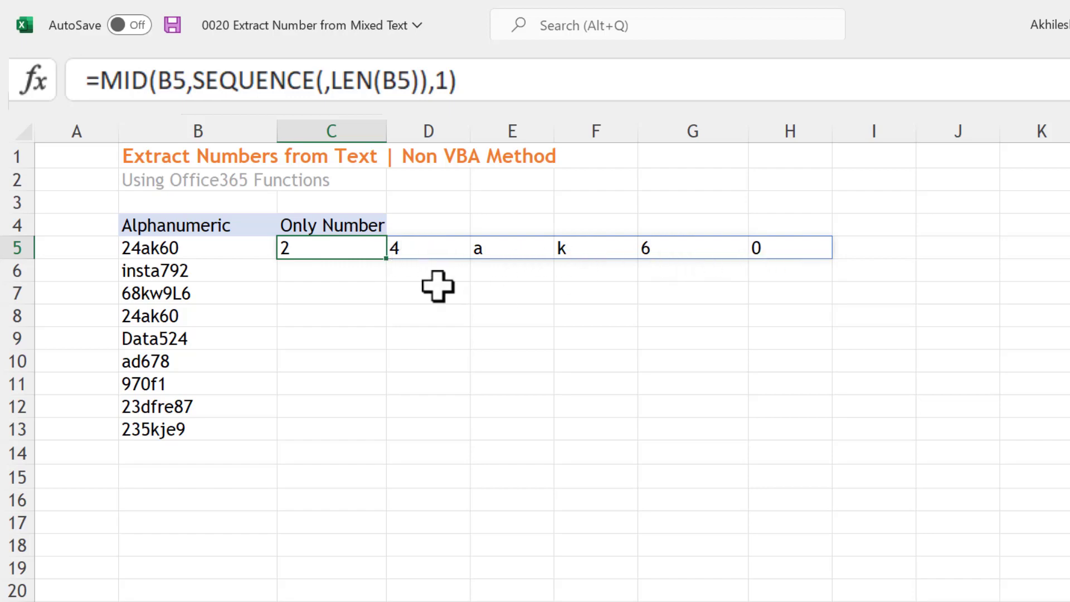
double_click(310, 246)
left_click(296, 247)
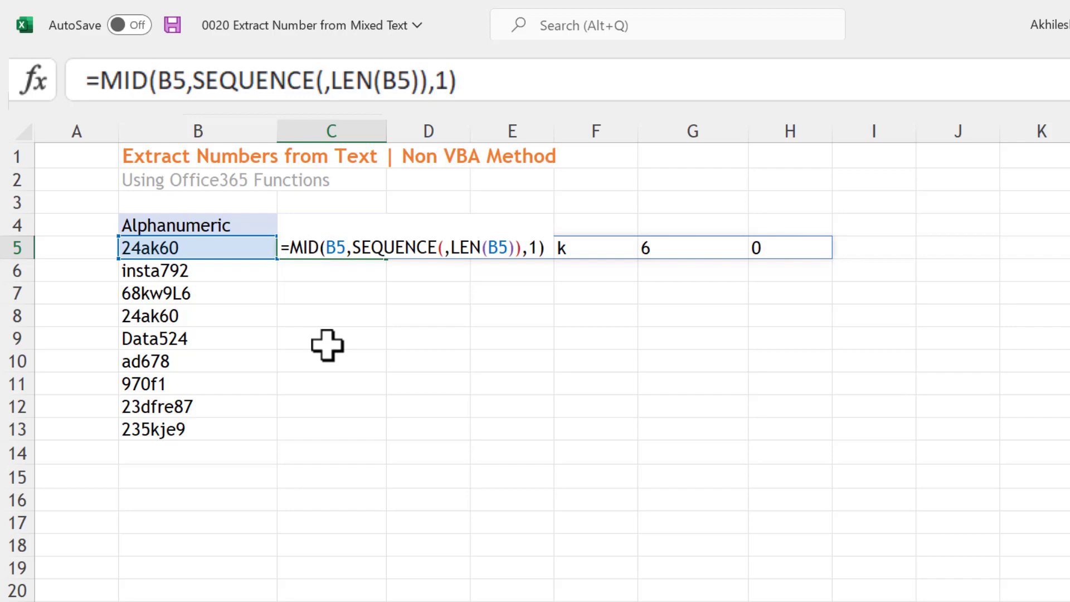
type("val")
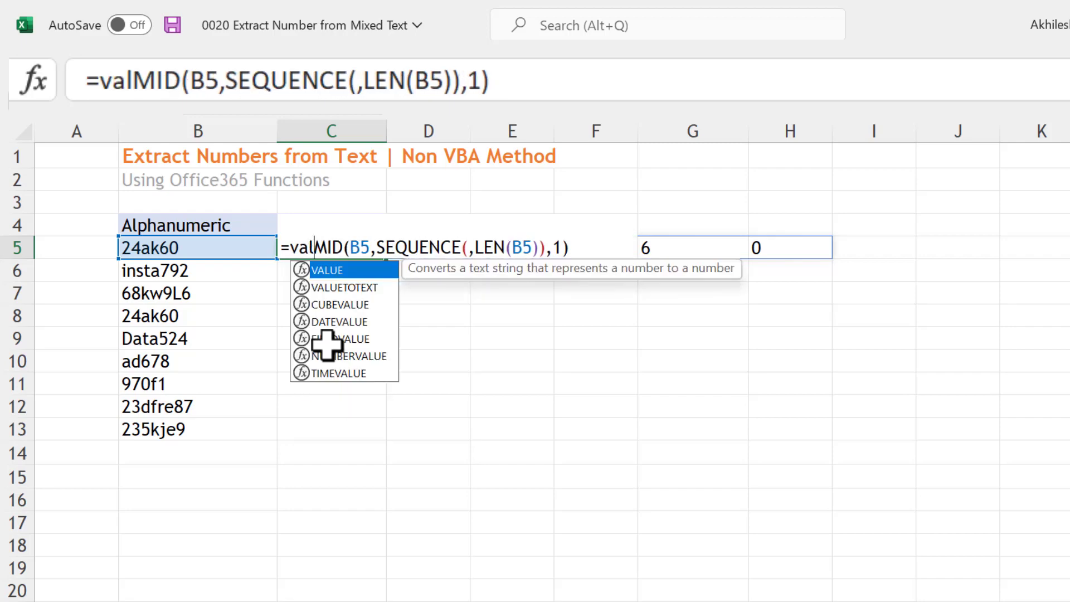
key("Tab")
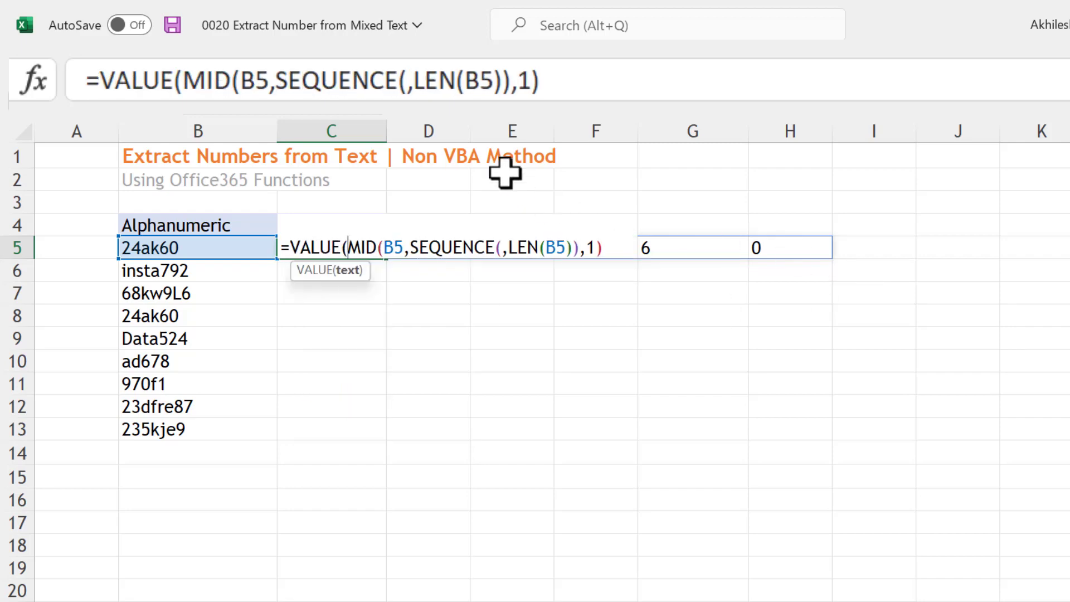
left_click(595, 84)
type(")")
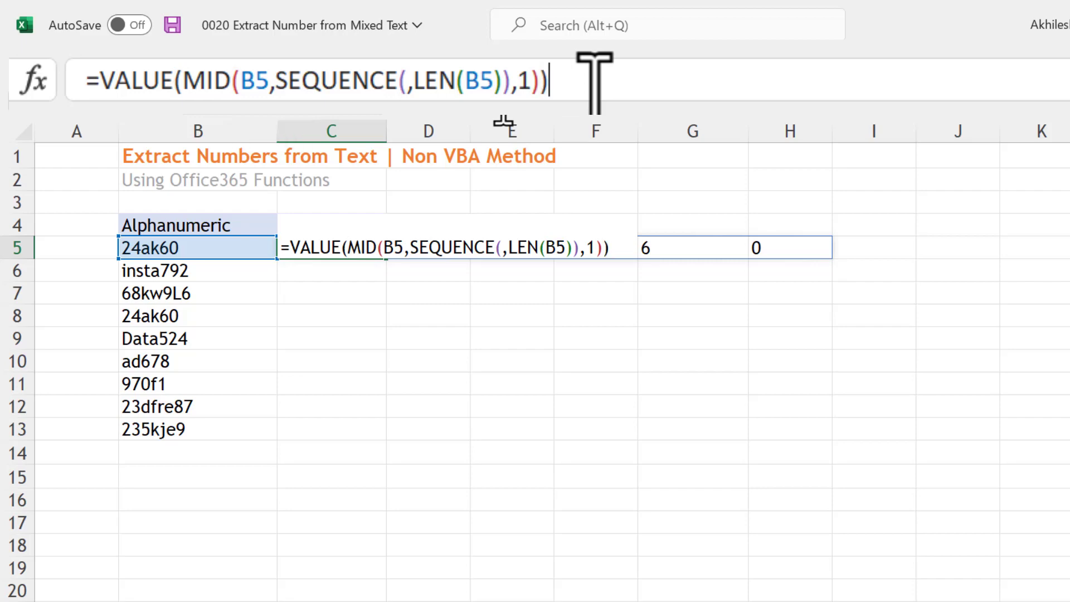
key("Return")
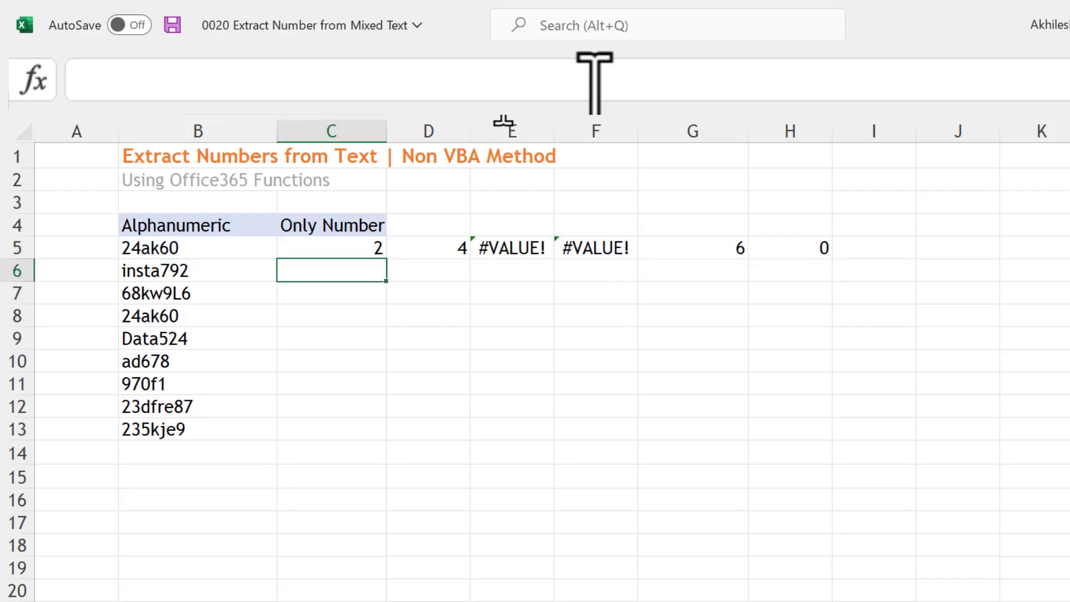
Examine what the VALUE formula returns for the digits and the letters across C5 to F5
left_click(371, 250)
left_click(409, 249)
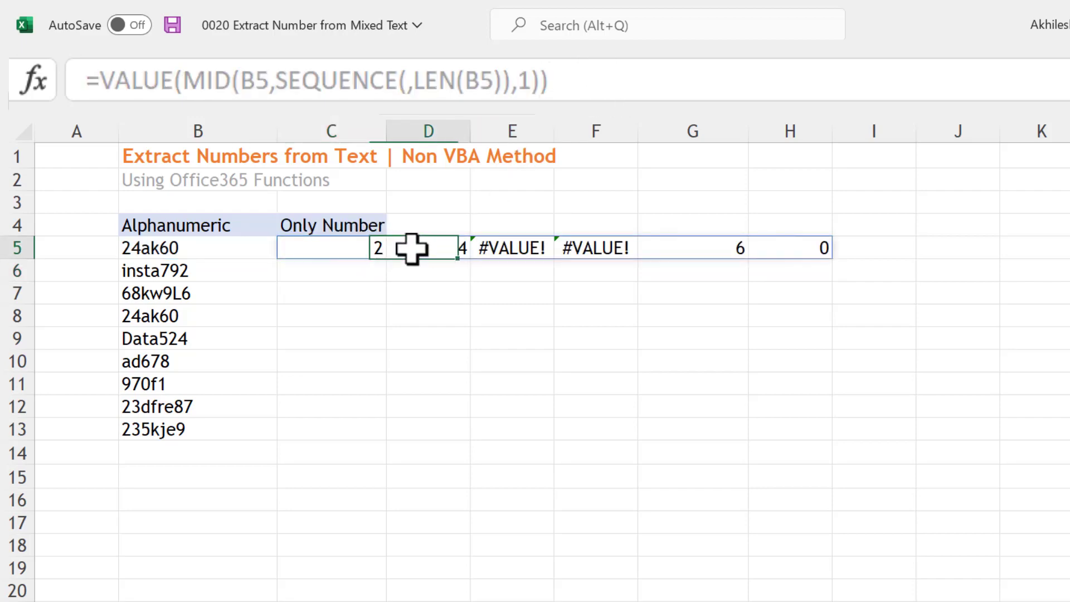
left_click(517, 248)
left_click(592, 254)
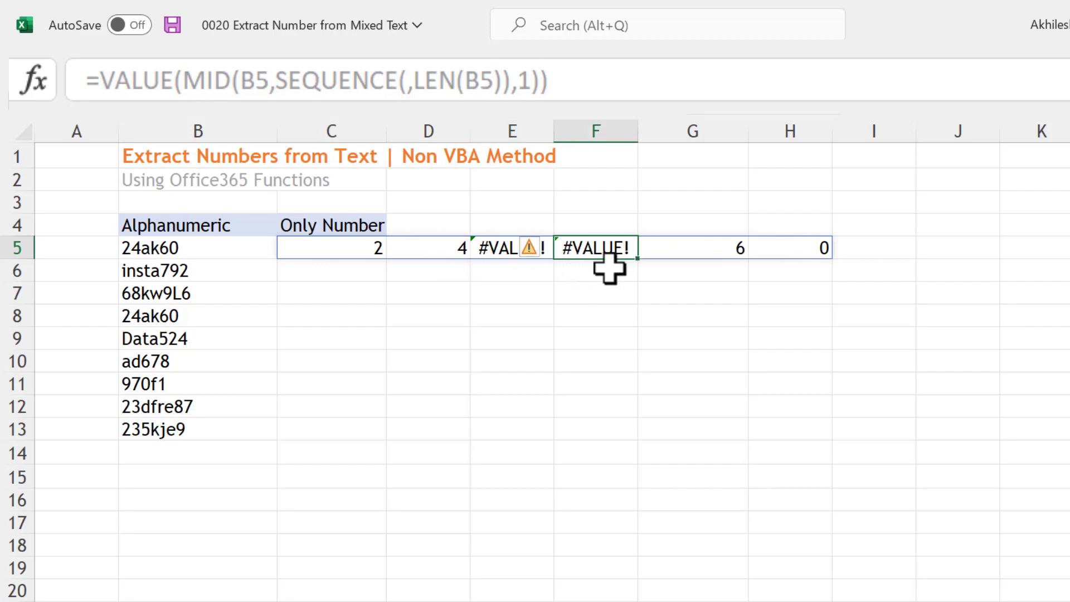
left_click(586, 273)
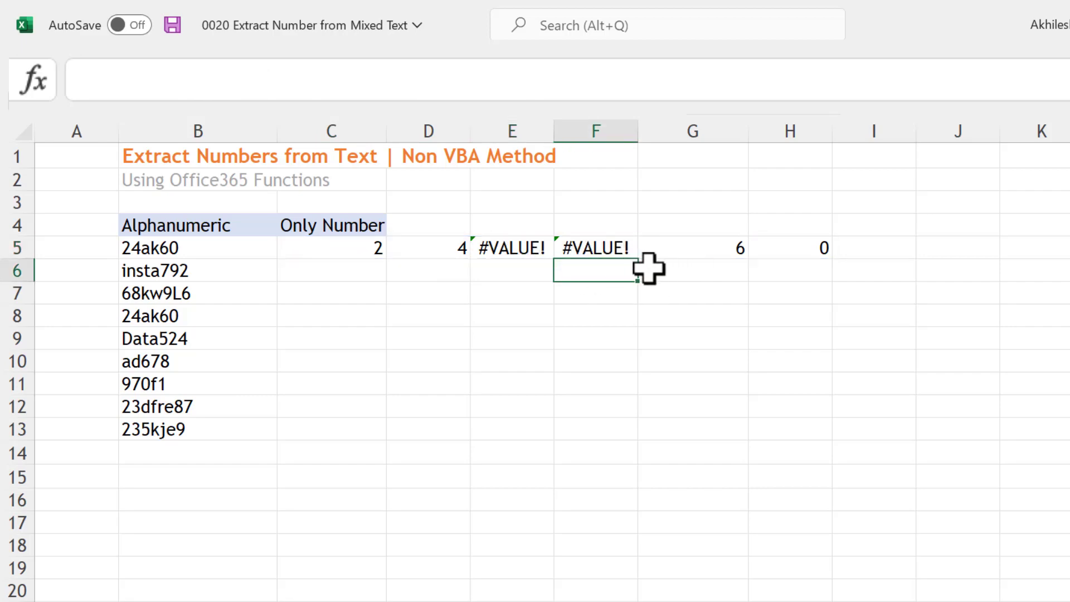
left_click(518, 245)
left_click(590, 243)
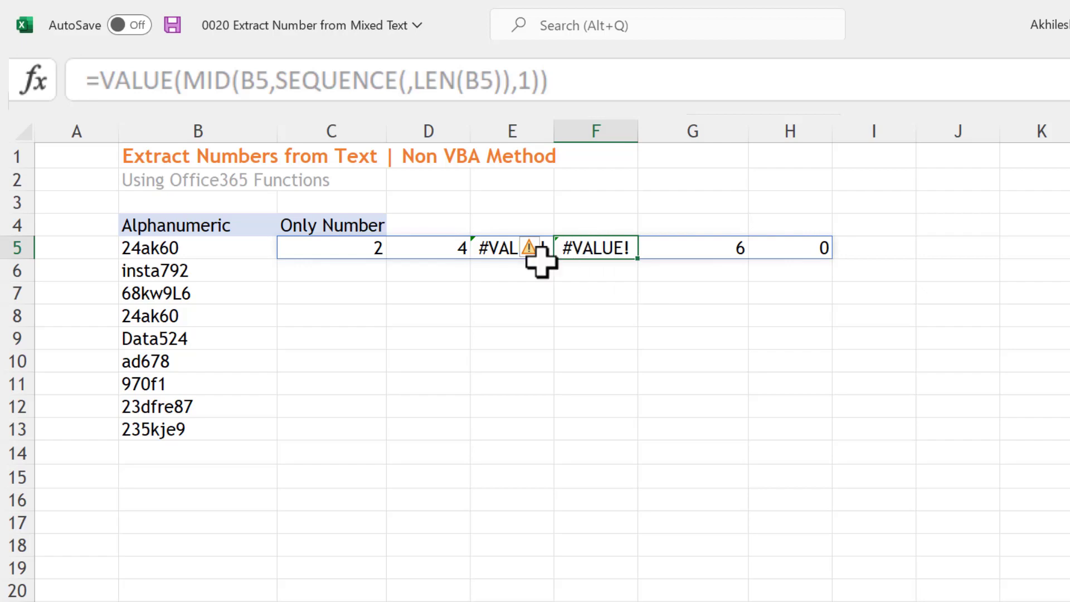
Wrap the C5 formula in IFERROR with an empty string for errors: =IFERROR(VALUE(MID(B5,SEQUENCE(,LEN(B5)),1)),"")
double_click(353, 251)
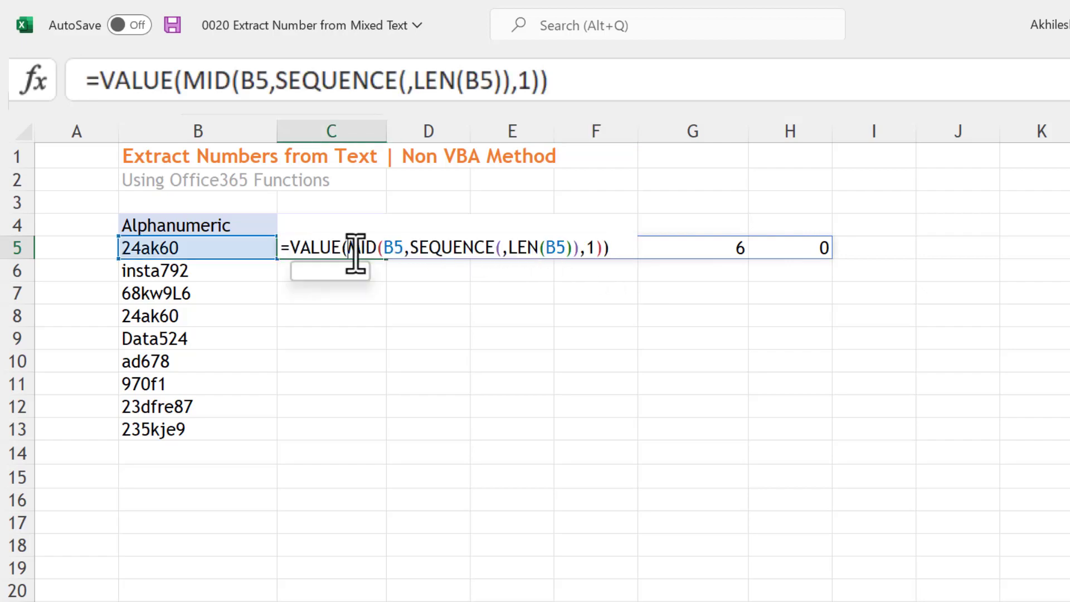
left_click(292, 250)
type("if")
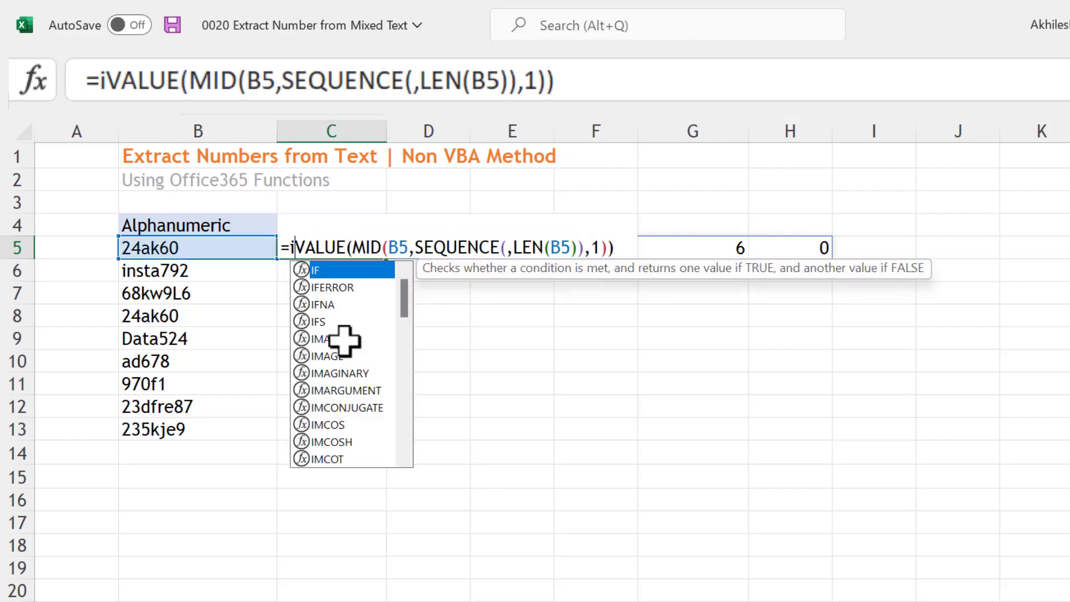
key("Down")
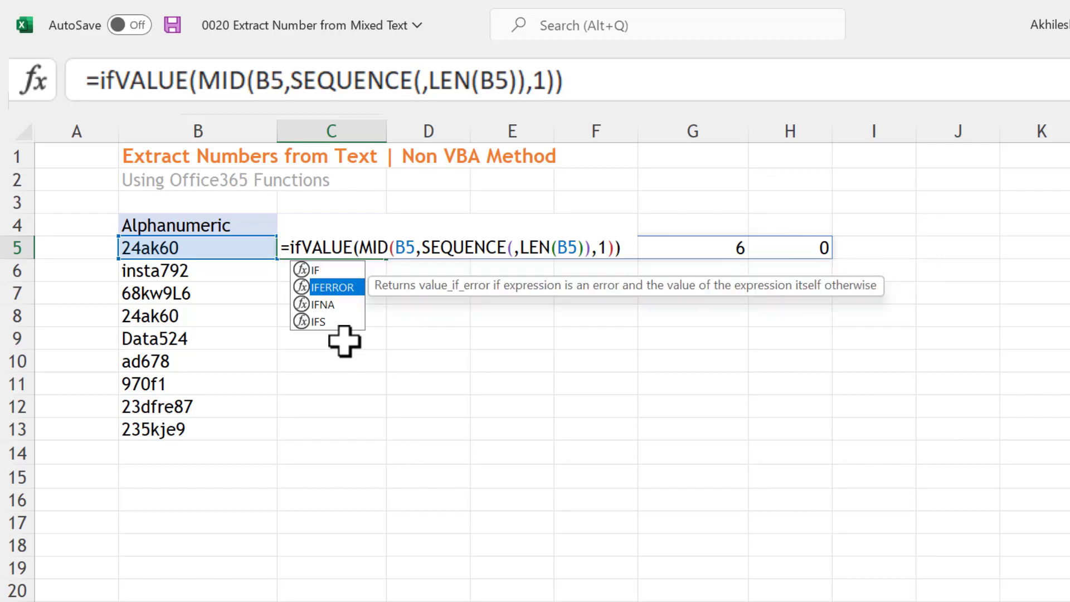
key("Tab")
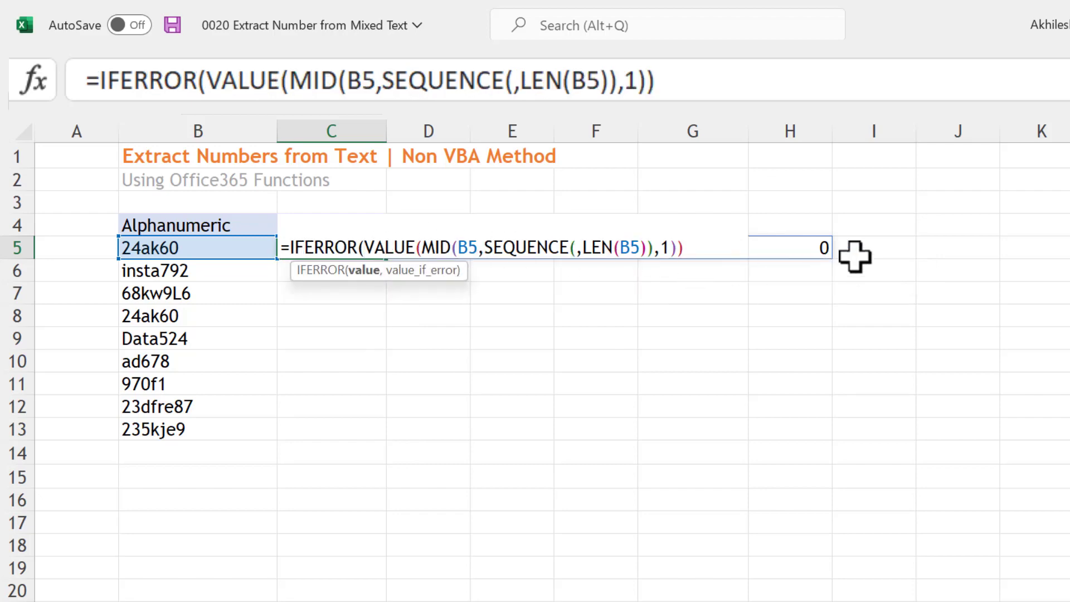
left_click(697, 87)
type(",")
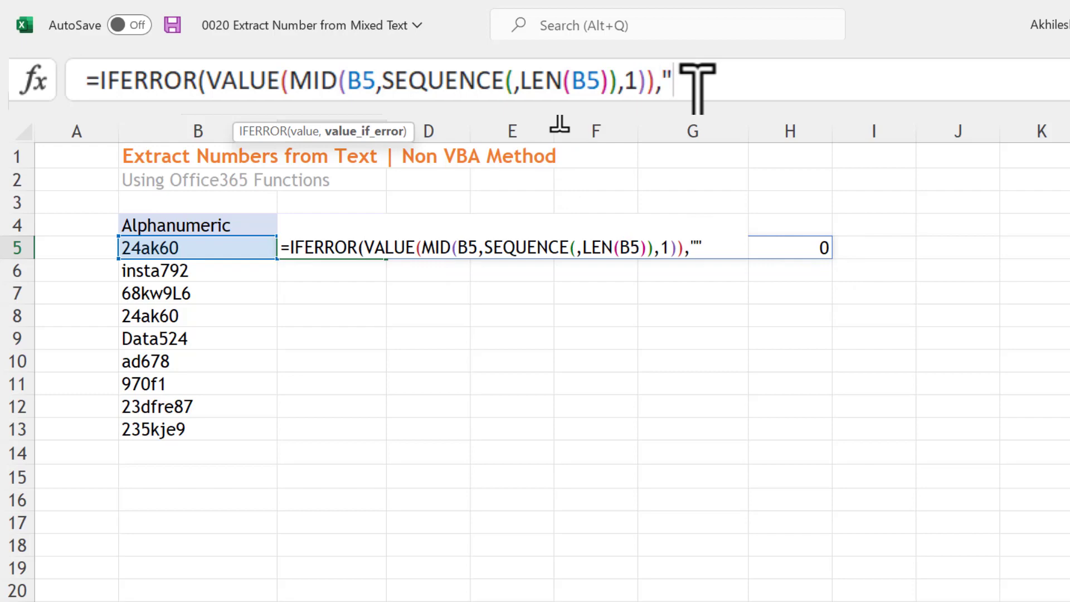
type("\"\")")
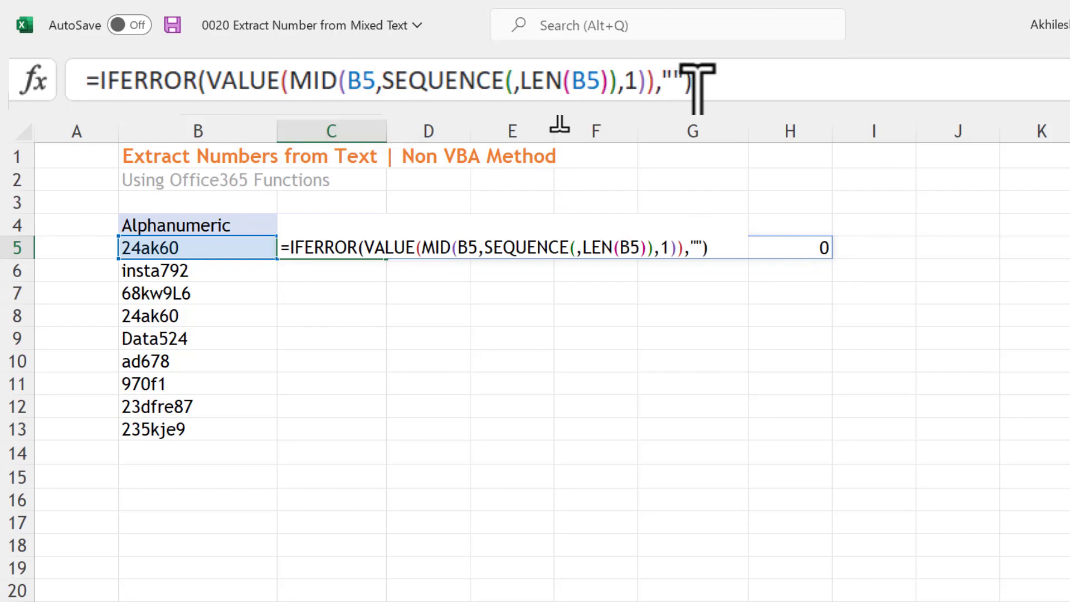
key("Return")
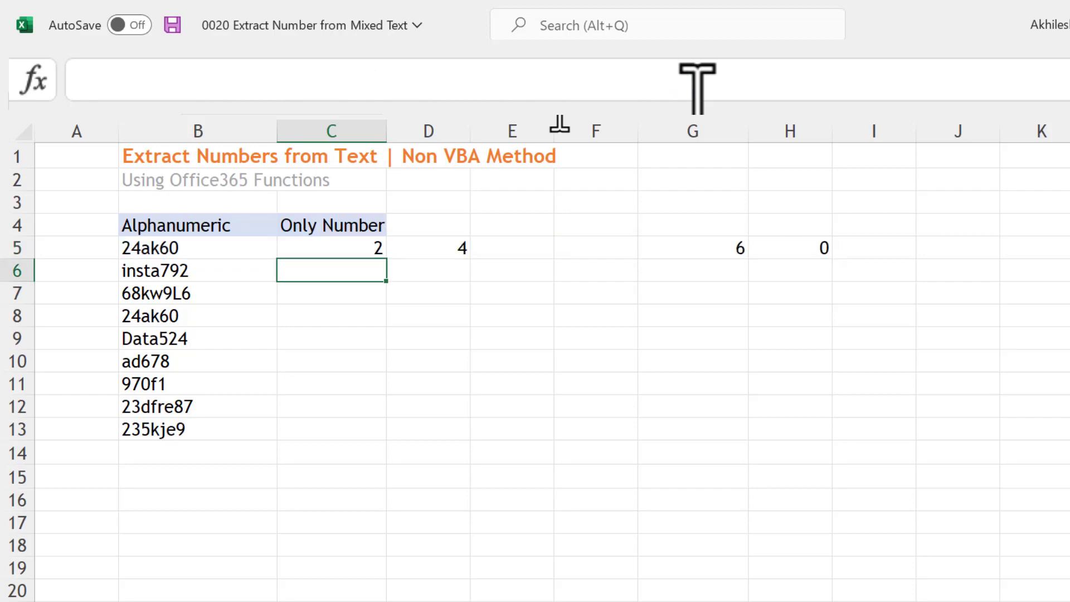
Check the cells that the IFERROR formula fills across row 5, from C5 to H5
left_click_drag(518, 245, 650, 239)
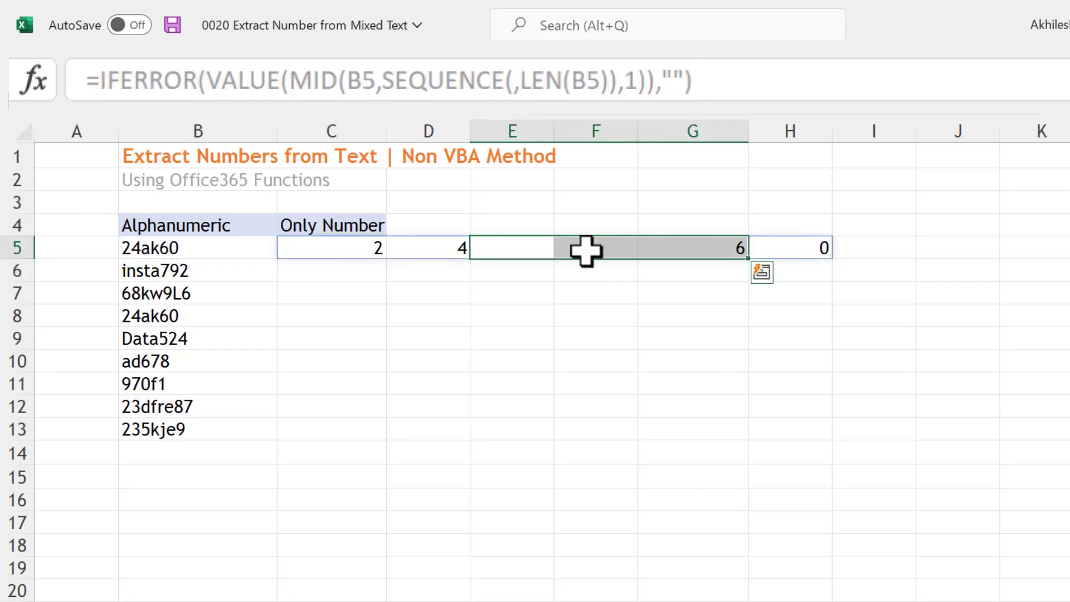
left_click(585, 248)
left_click(532, 300)
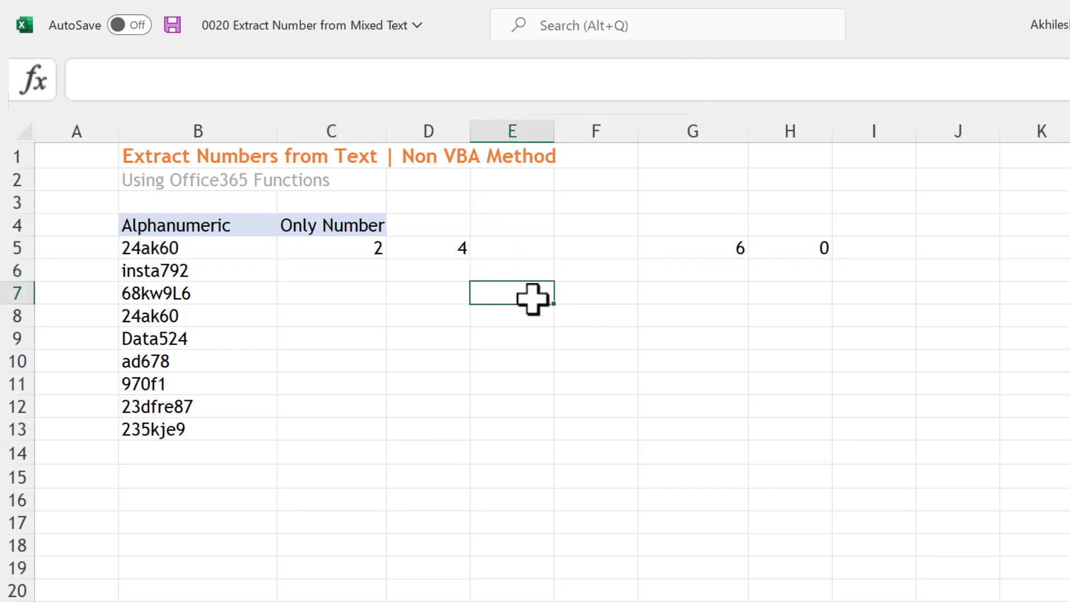
left_click(368, 251)
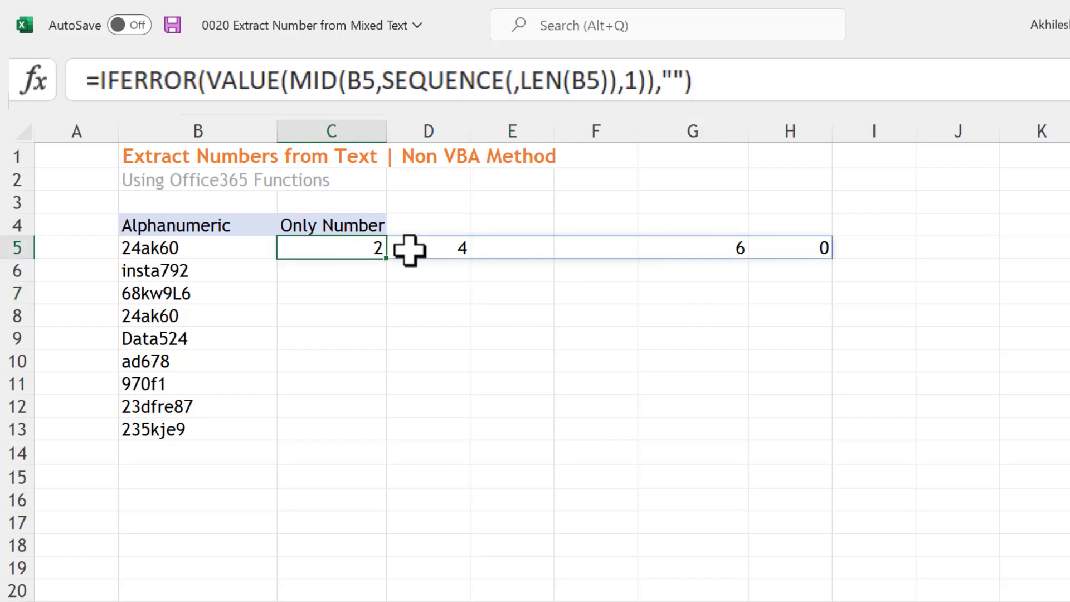
left_click(420, 253)
left_click(801, 247)
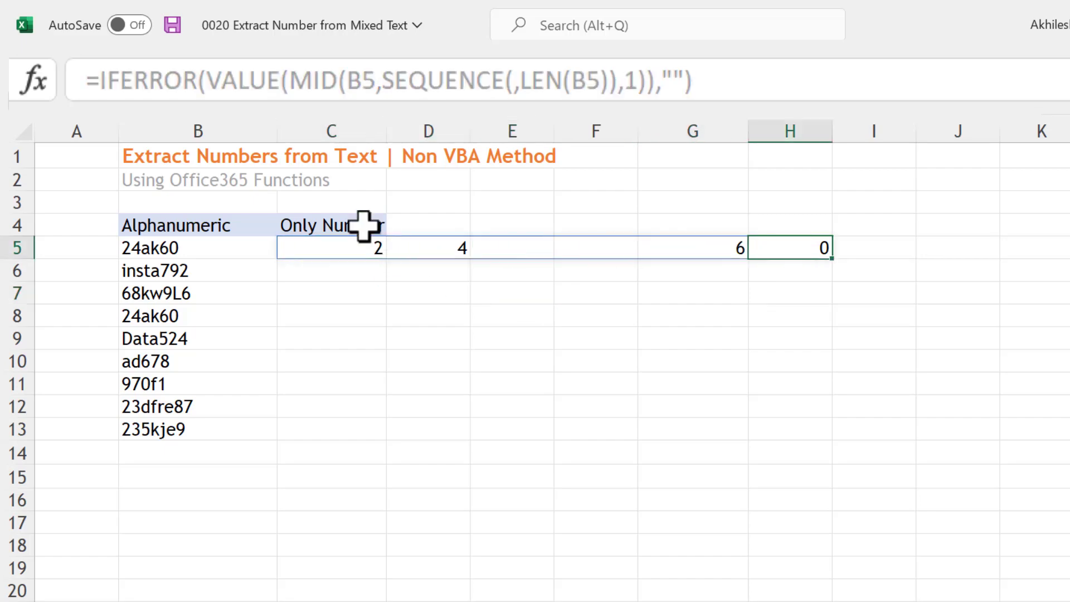
Wrap the C5 formula in TEXTJOIN with an empty-string delimiter and TRUE to ignore empty cells, and fill it down to C13
double_click(352, 256)
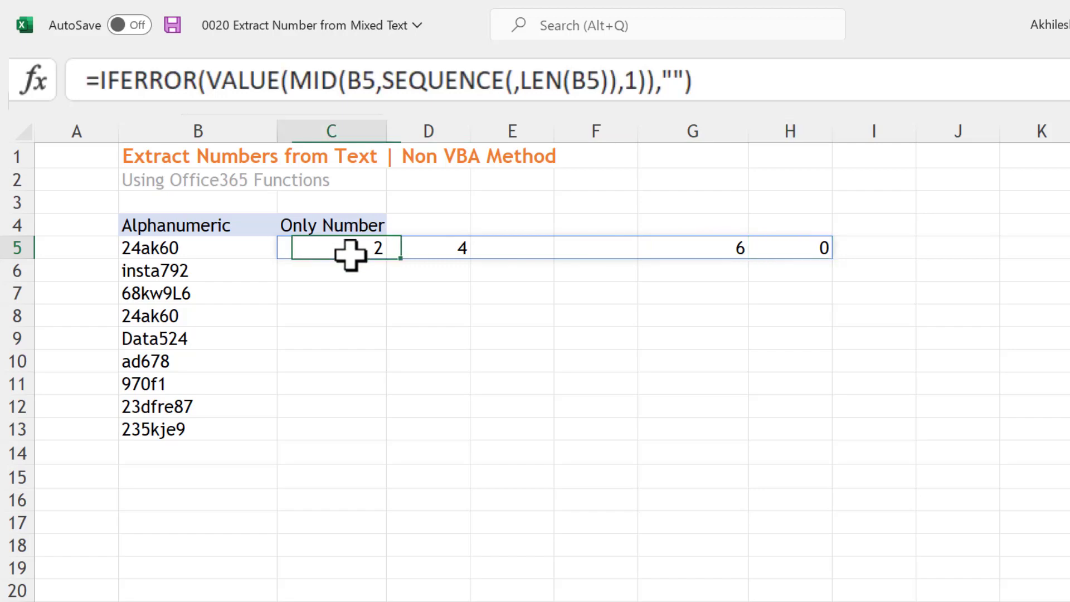
left_click(290, 246)
type("text")
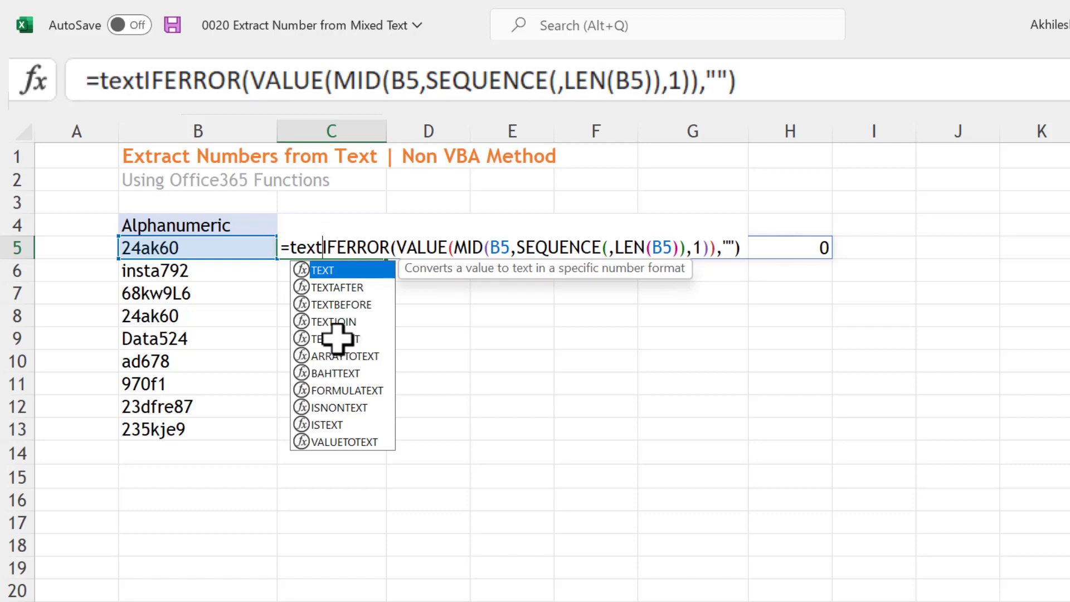
double_click(339, 321)
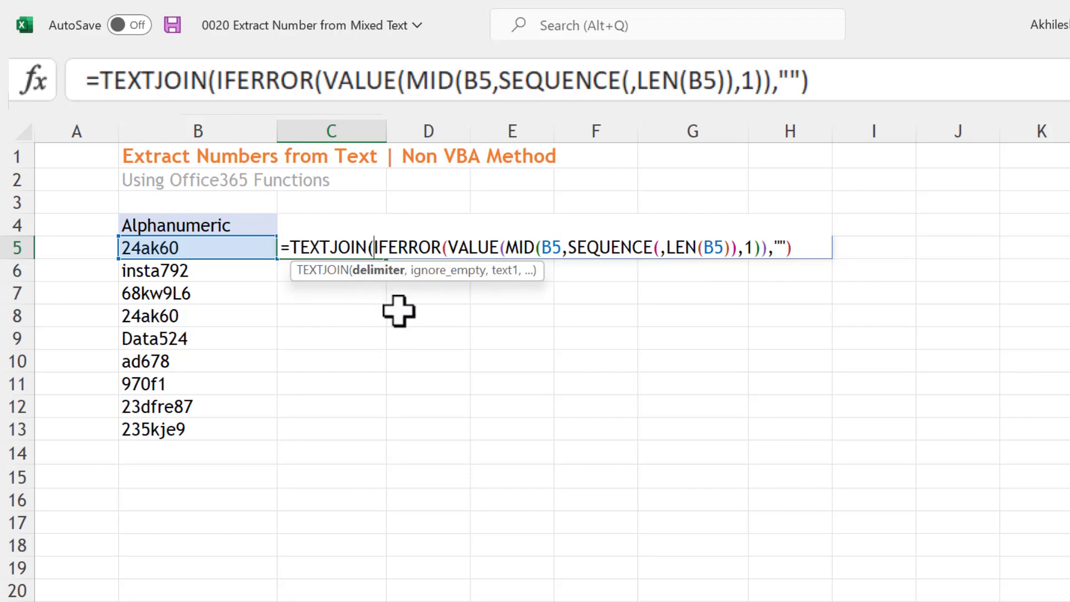
type("\"\"")
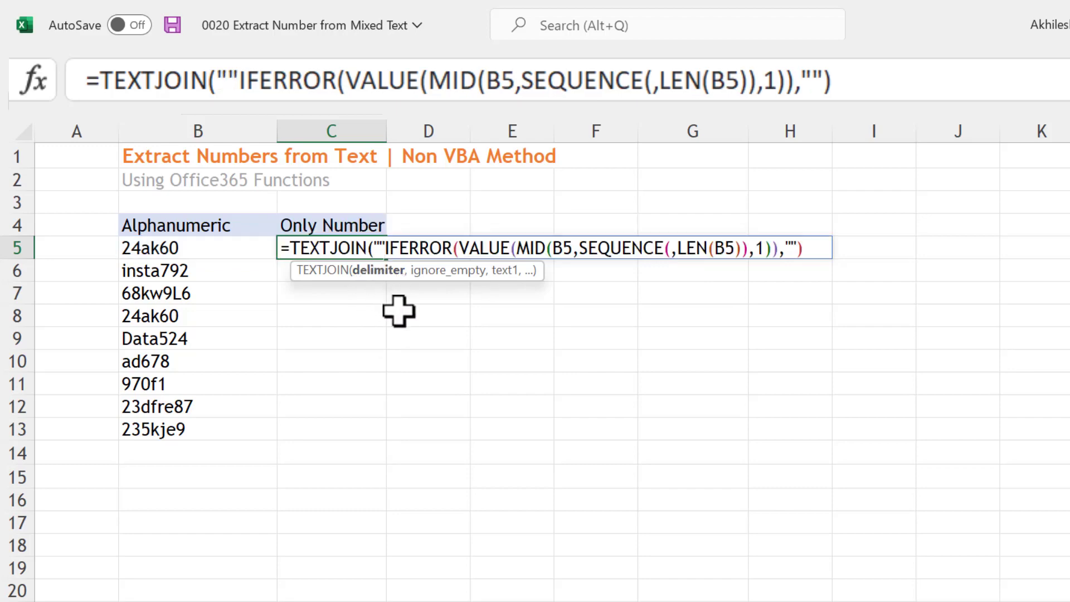
type(",")
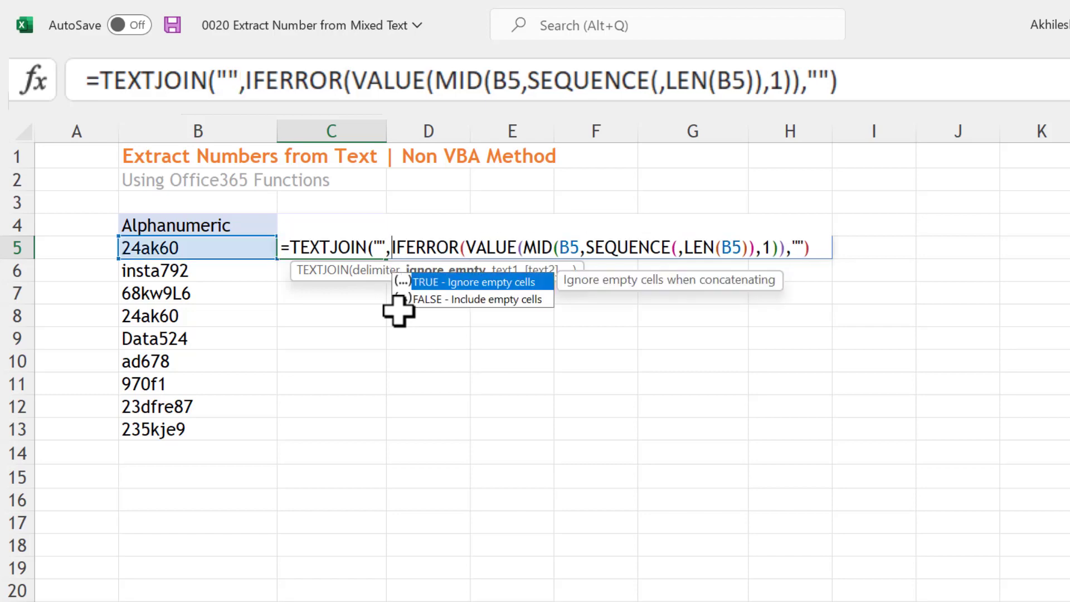
double_click(467, 283)
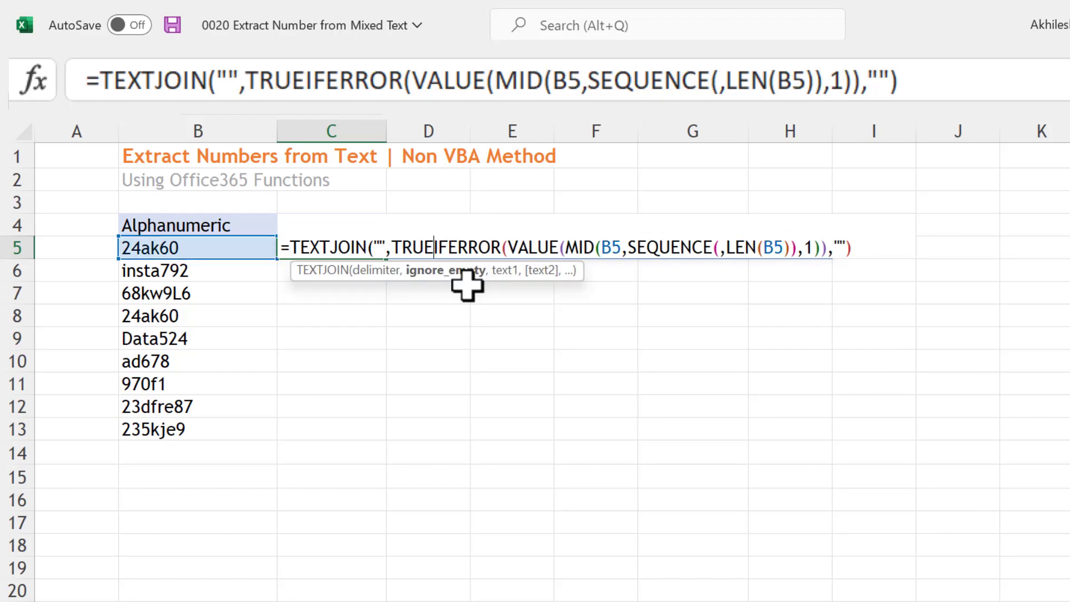
type(",")
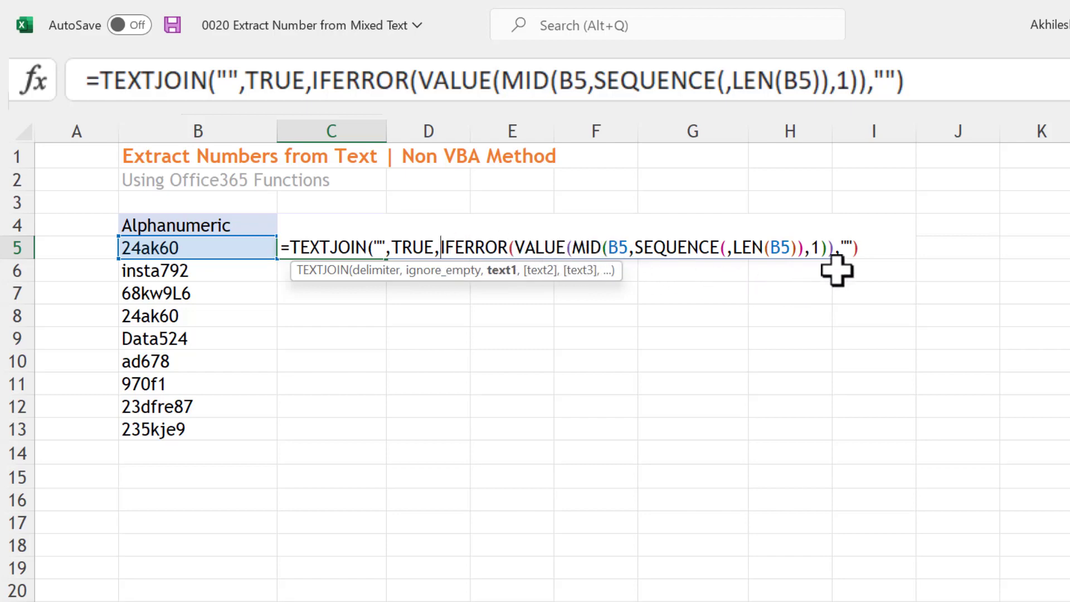
left_click(874, 254)
type(")")
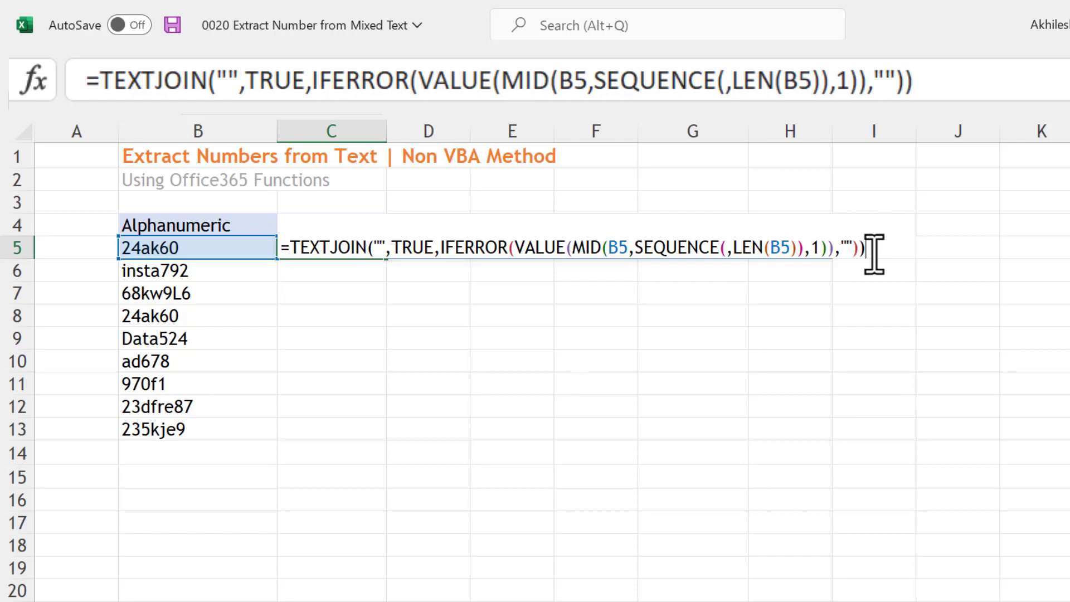
key("Return")
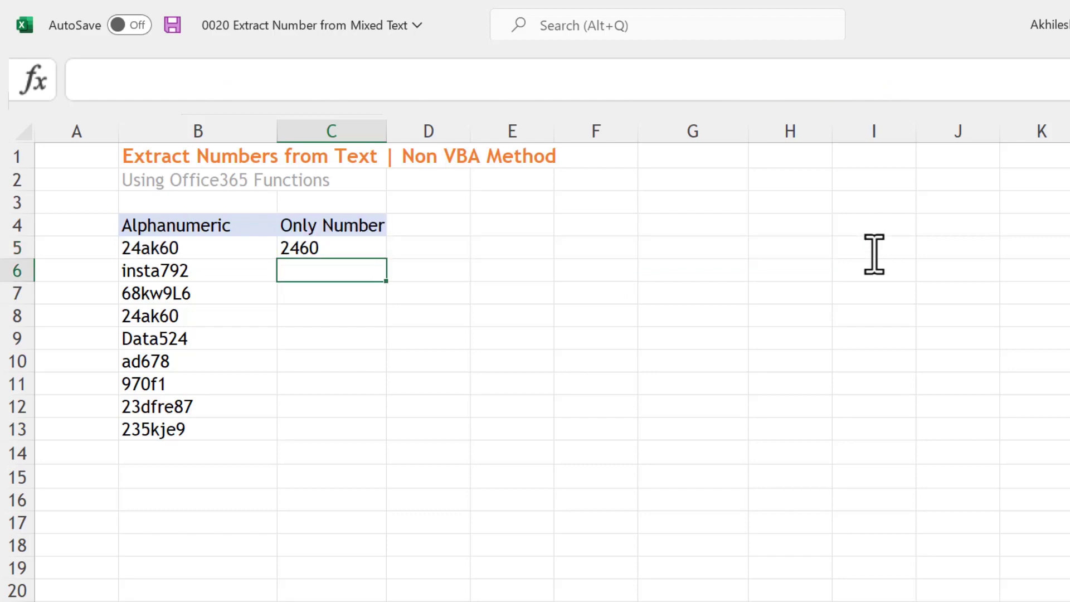
left_click(329, 250)
double_click(387, 258)
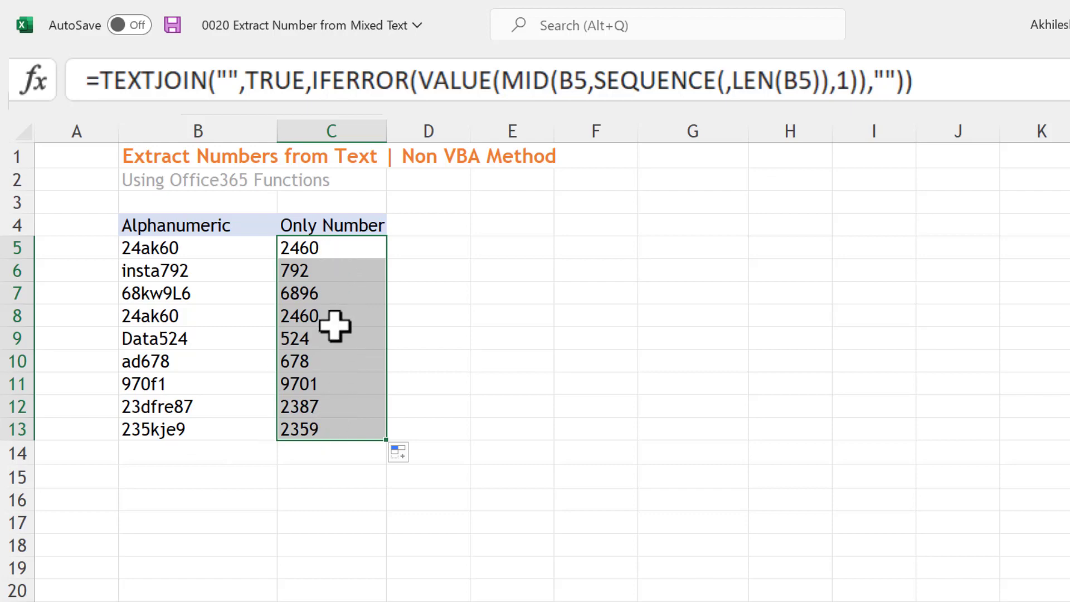
Wrap the C5 formula in VALUE so it reads =VALUE(TEXTJOIN("",TRUE,IFERROR(VALUE(MID(B5,SEQUENCE(,LEN(B5)),1)),"")))
double_click(326, 246)
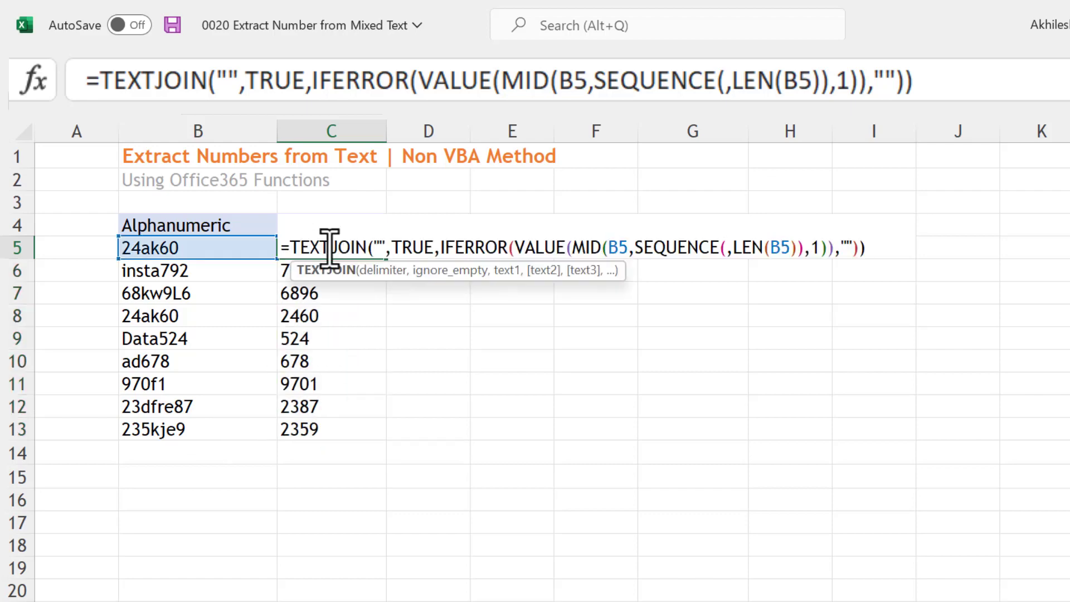
left_click(290, 247)
type("valu")
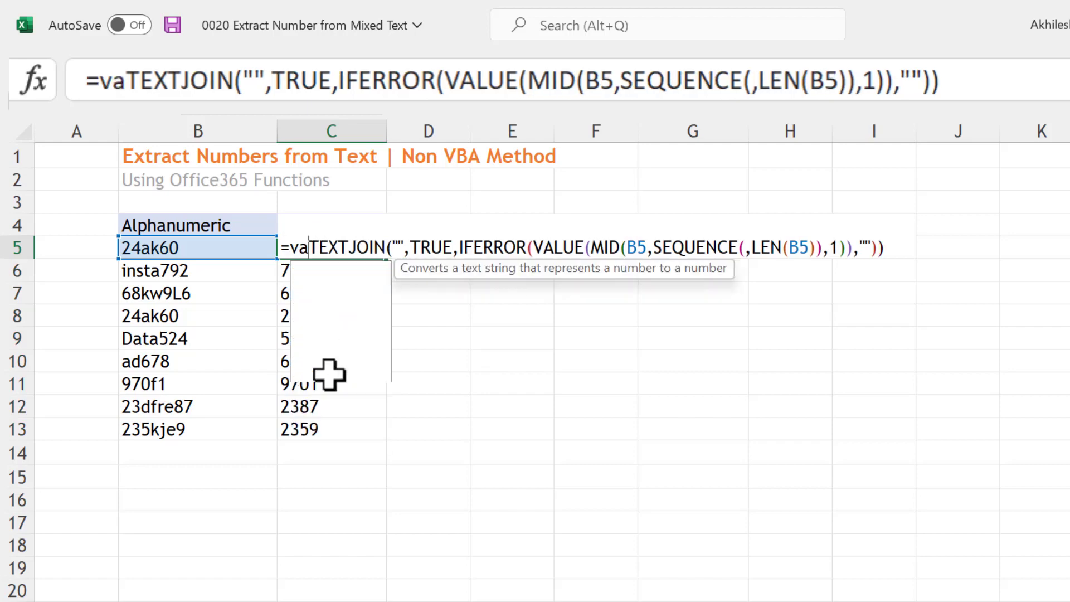
key("Tab")
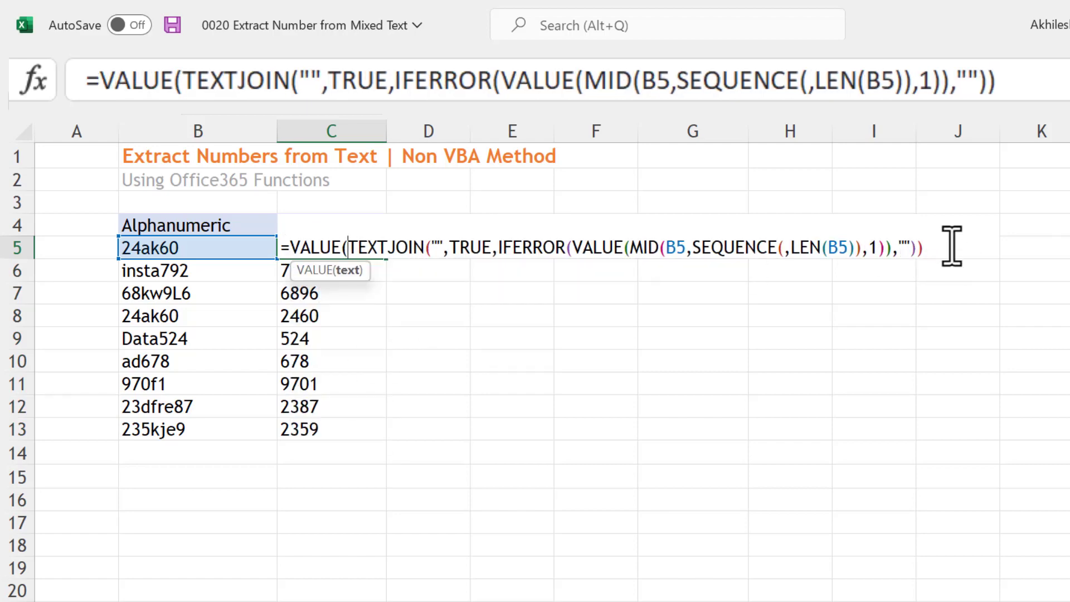
left_click(927, 248)
type(")")
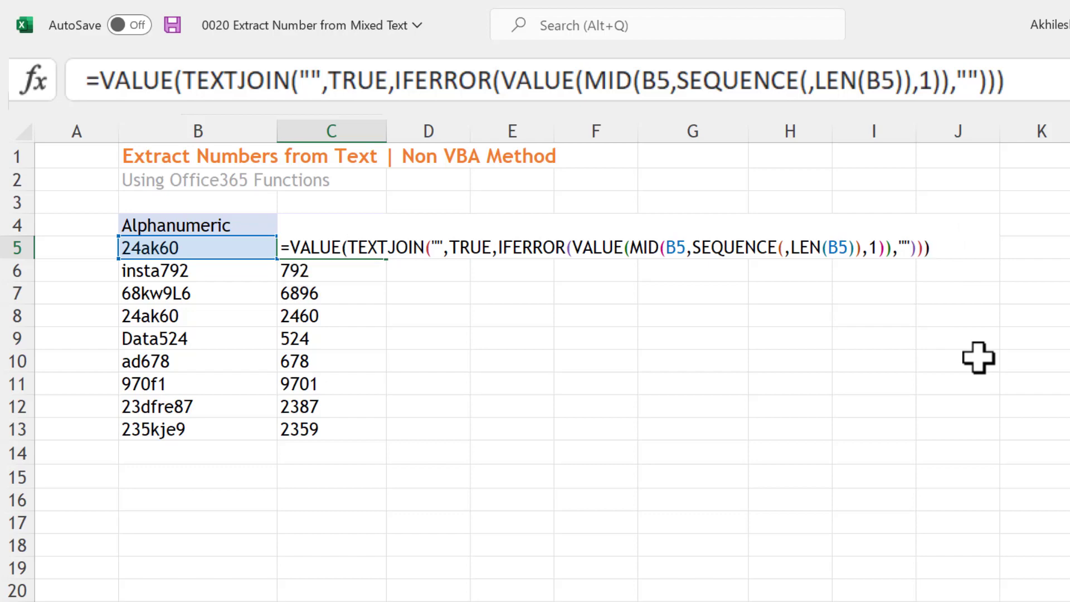
key("Return")
Fill the VALUE(TEXTJOIN) formula from C5 down to C13 and check the results in the Only Number column
left_click(360, 249)
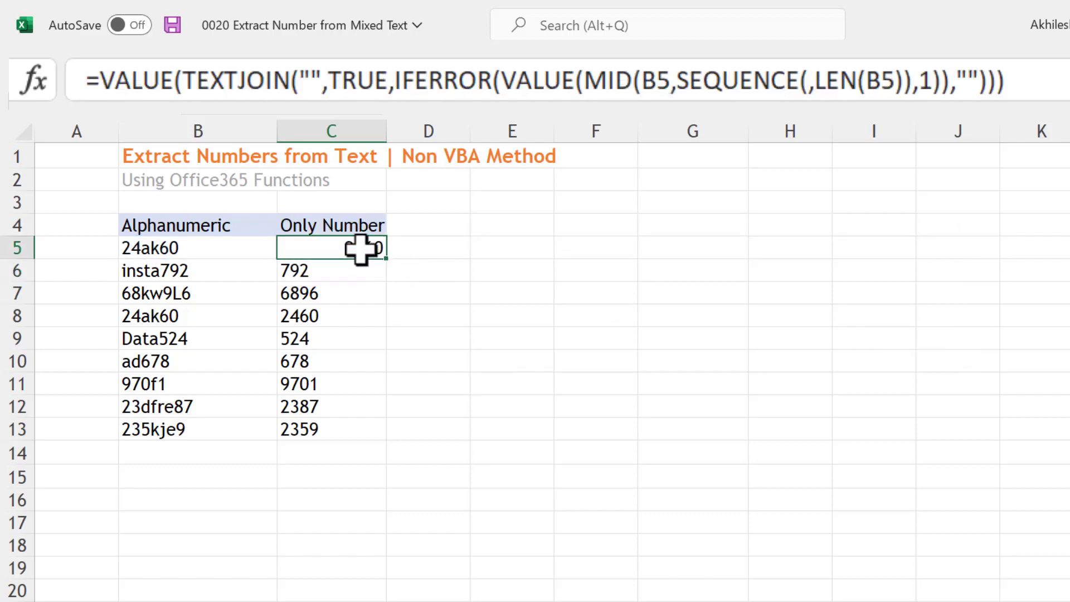
double_click(385, 258)
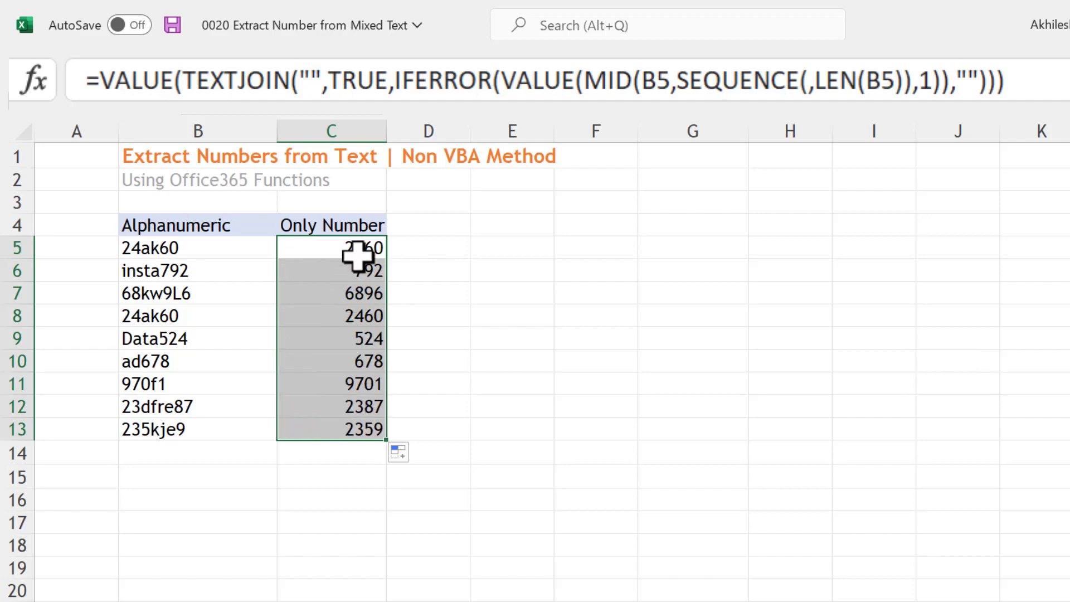
left_click_drag(357, 256, 356, 430)
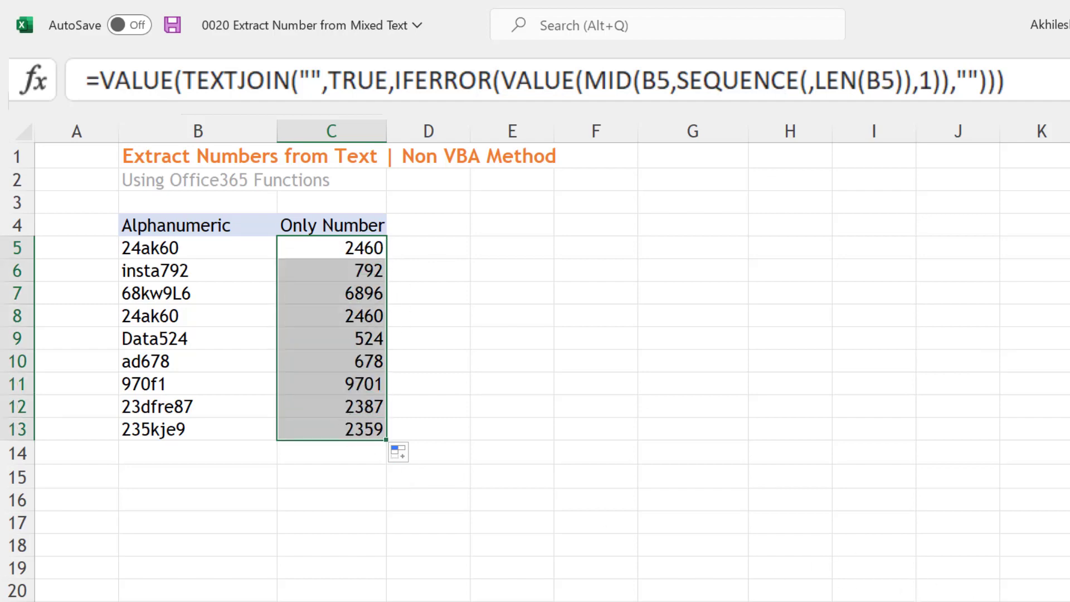
left_click(316, 297)
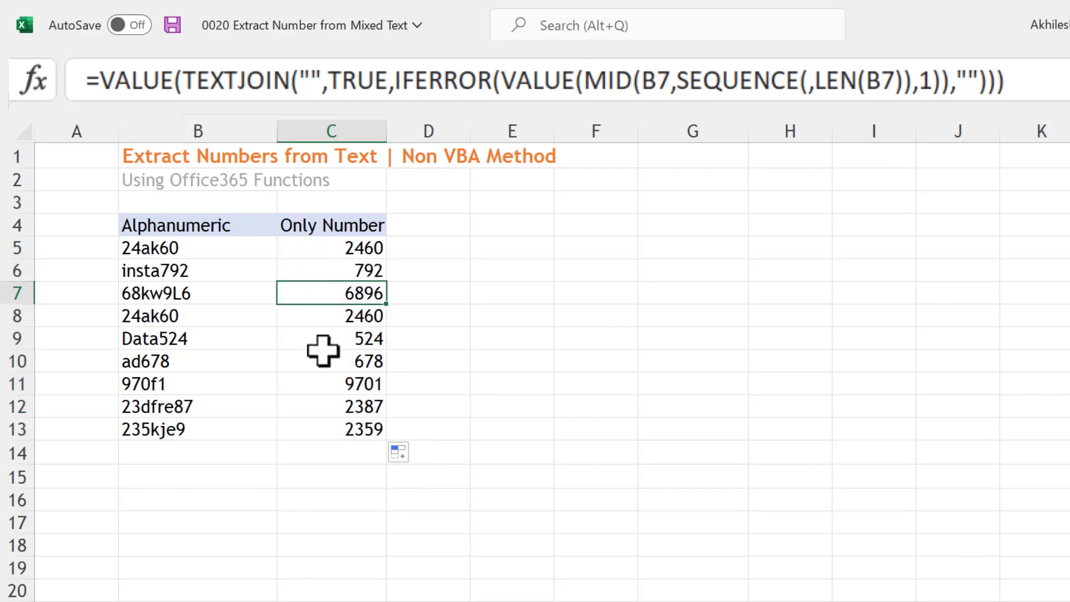
left_click(342, 248)
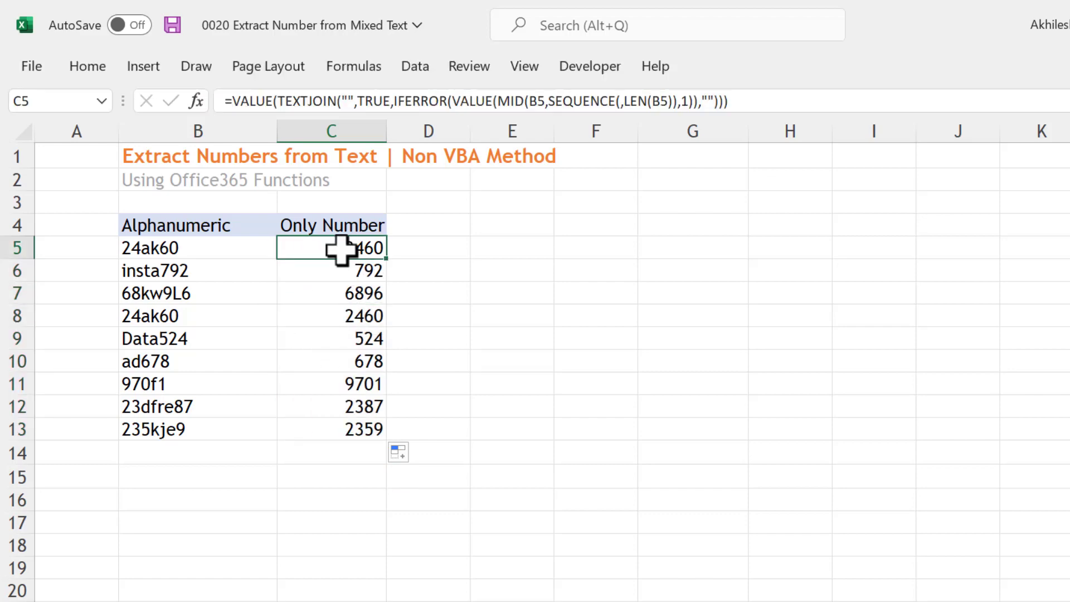
Test the formula by extending the text in B8 to 24ak6054225 and check the extracted number in C8
left_click(330, 316)
double_click(206, 316)
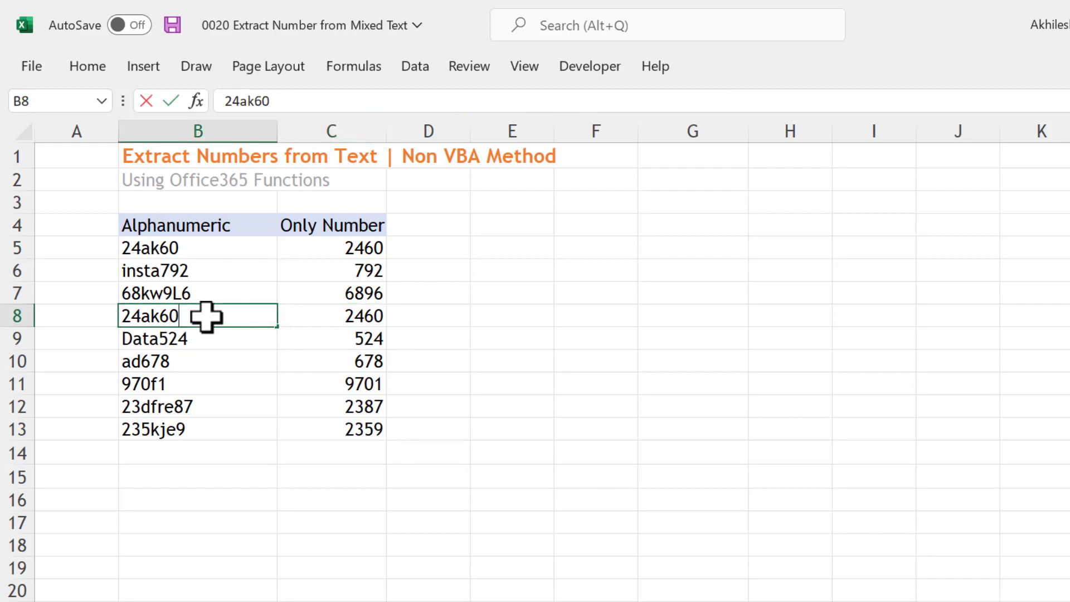
type("54225")
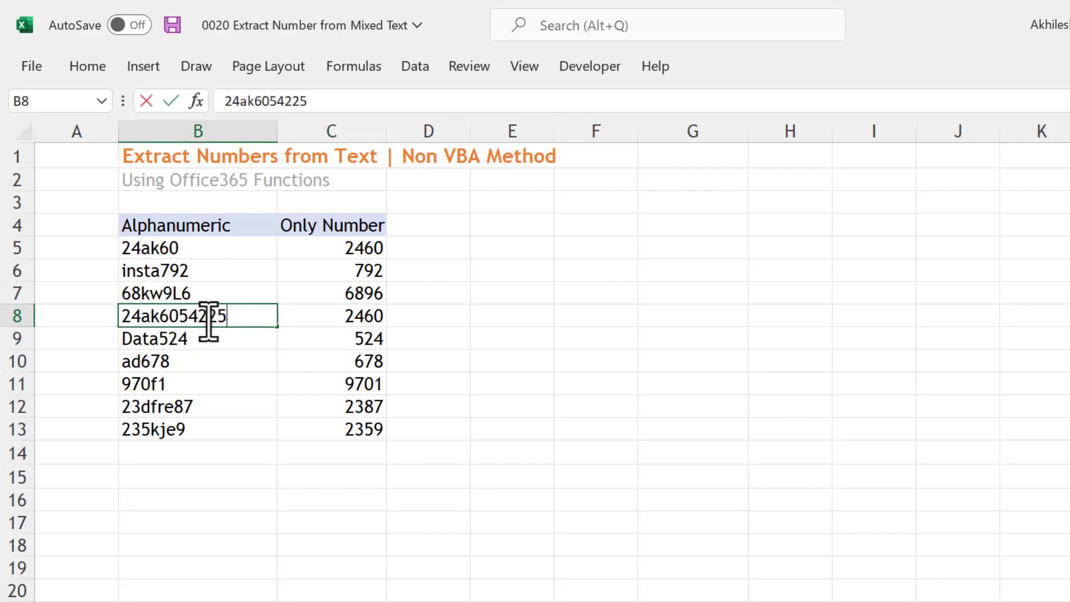
key("Return")
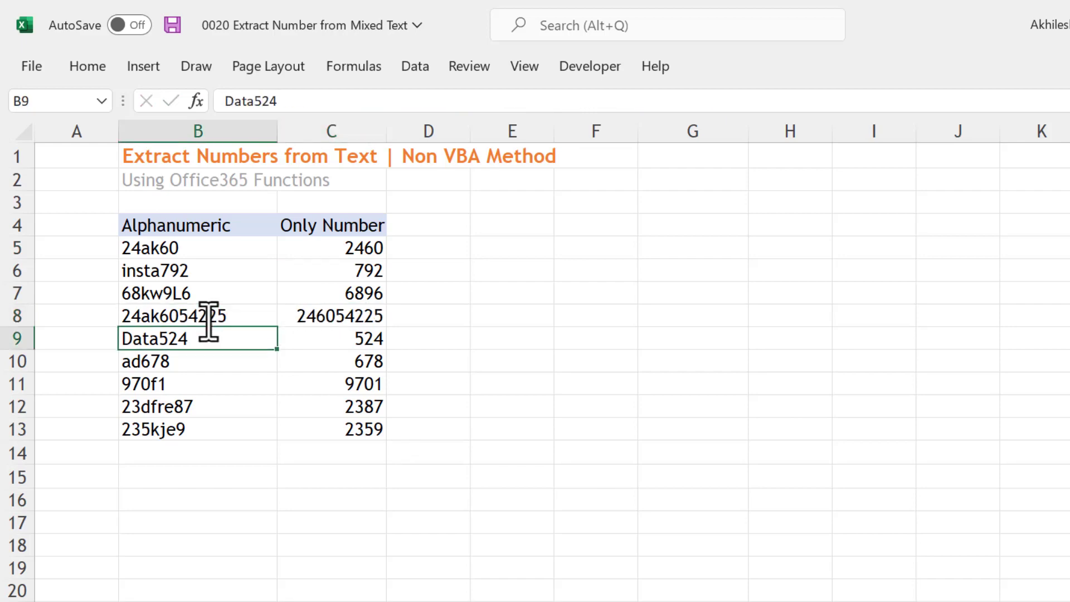
left_click(318, 317)
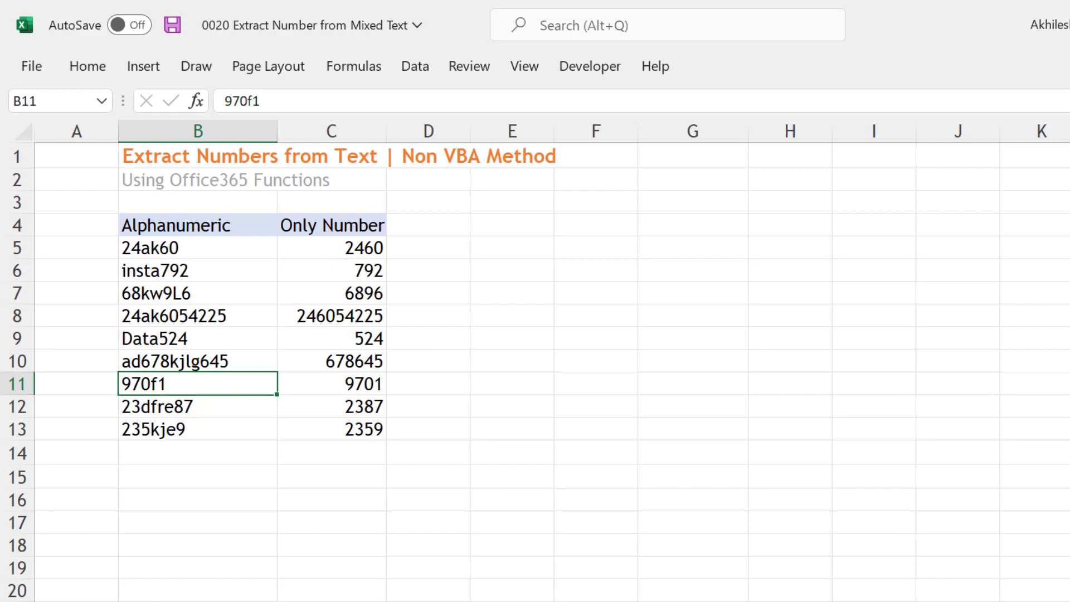
Review the Required Functions sheet, going through LEN, SEQUENCE, MID, VALUE, IFERROR and TEXTJOIN in B3 to B8
key("ctrl+Page_Down")
left_click(159, 213)
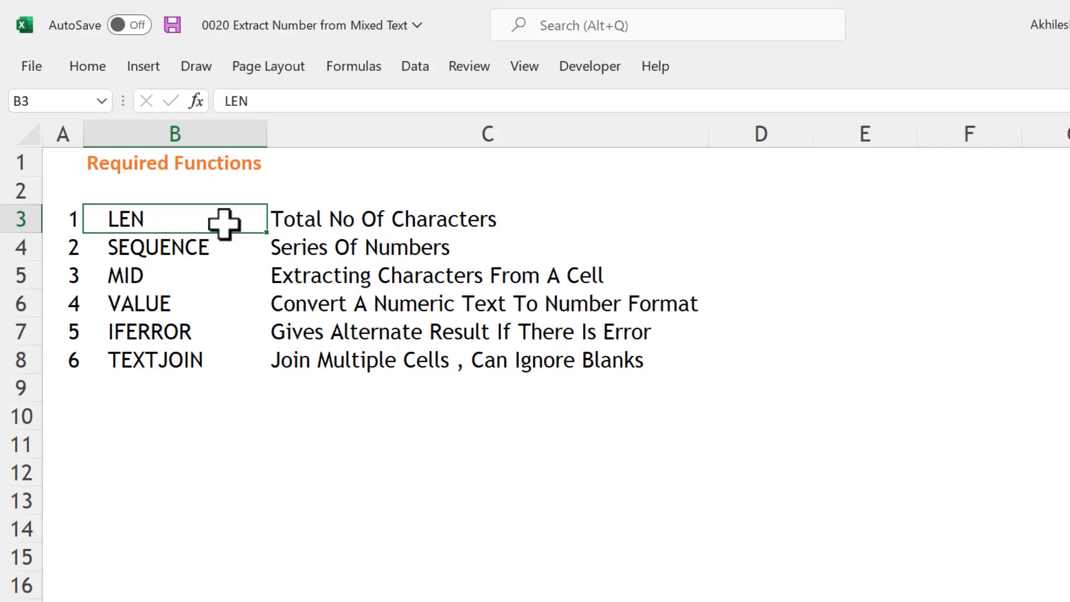
left_click(199, 251)
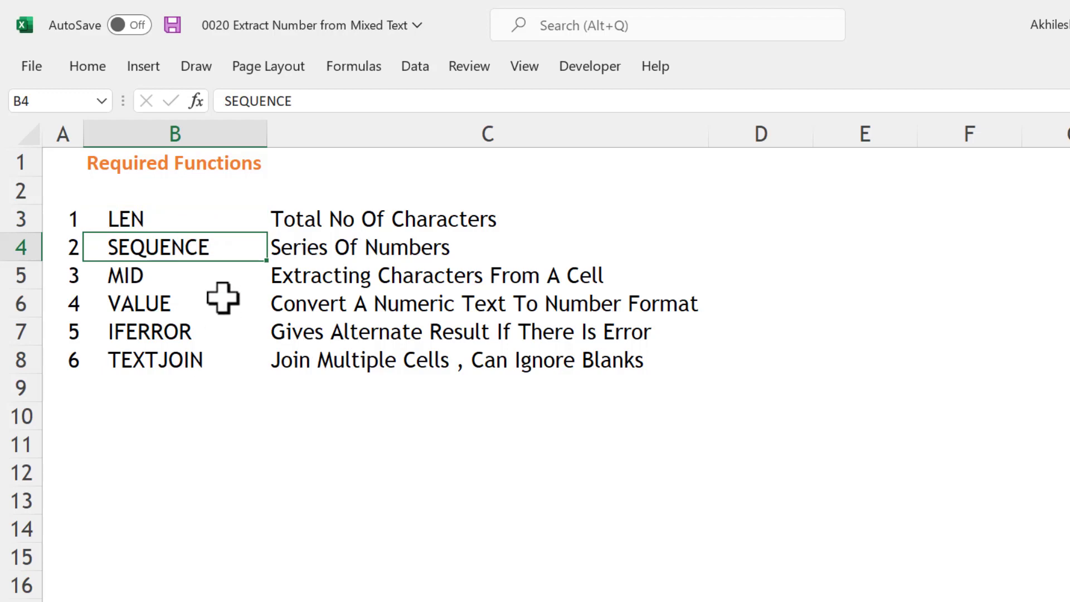
left_click(189, 277)
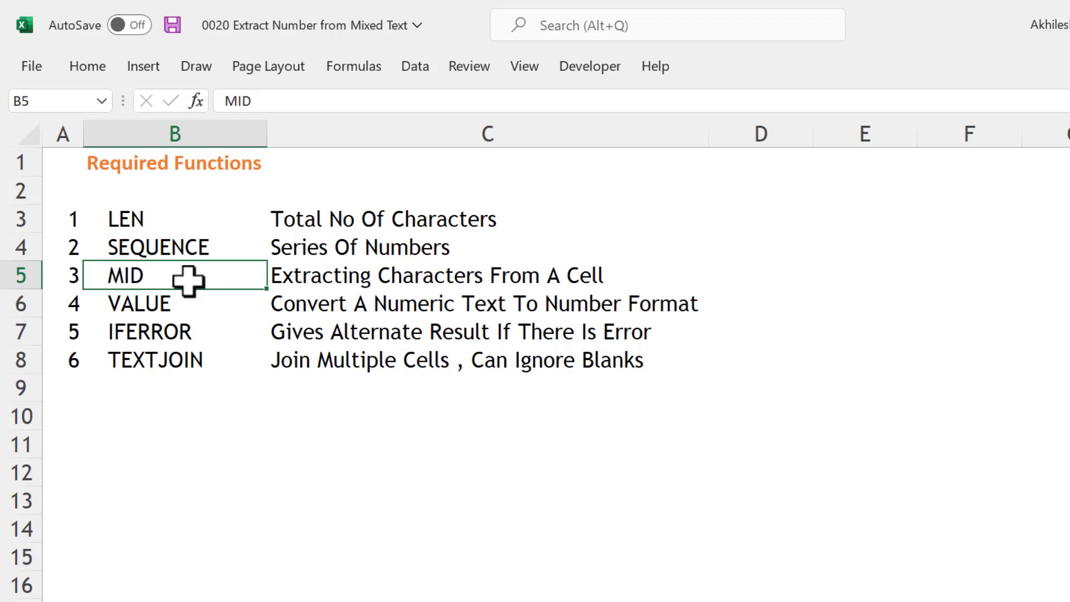
left_click(176, 306)
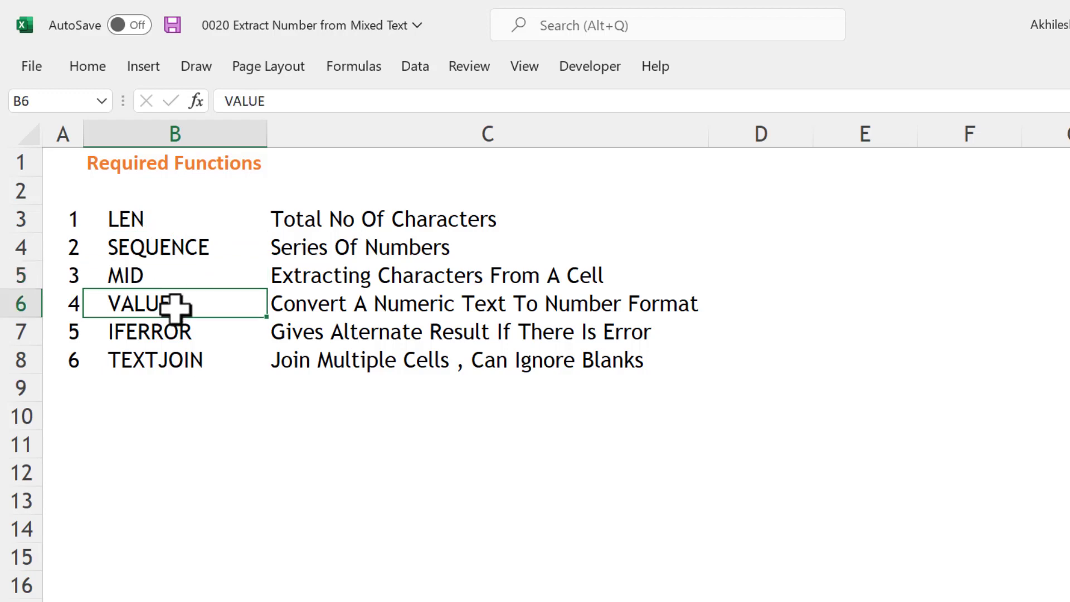
left_click(181, 337)
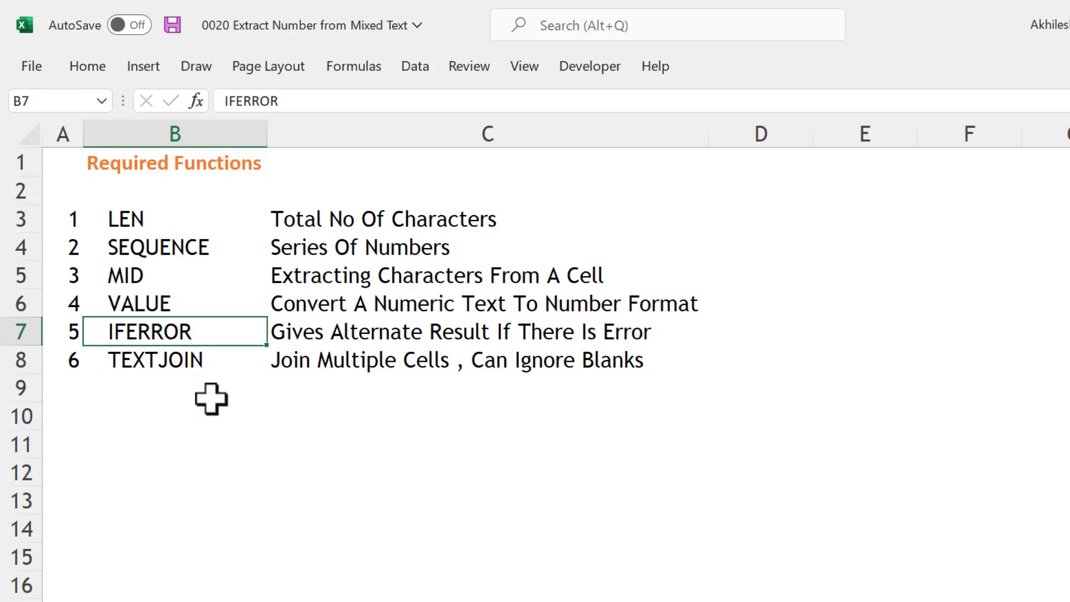
left_click(191, 361)
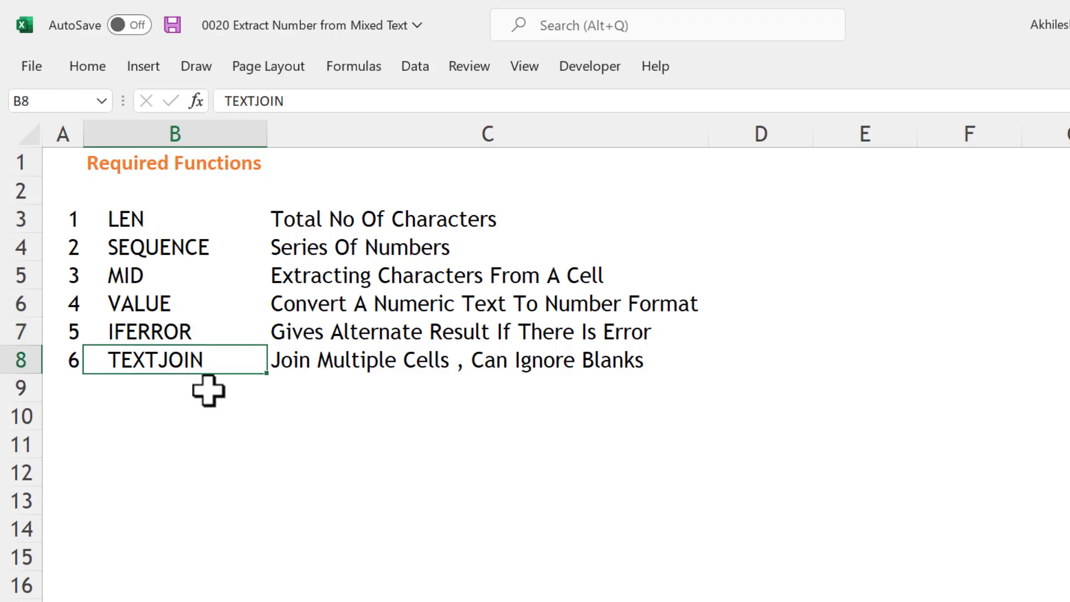